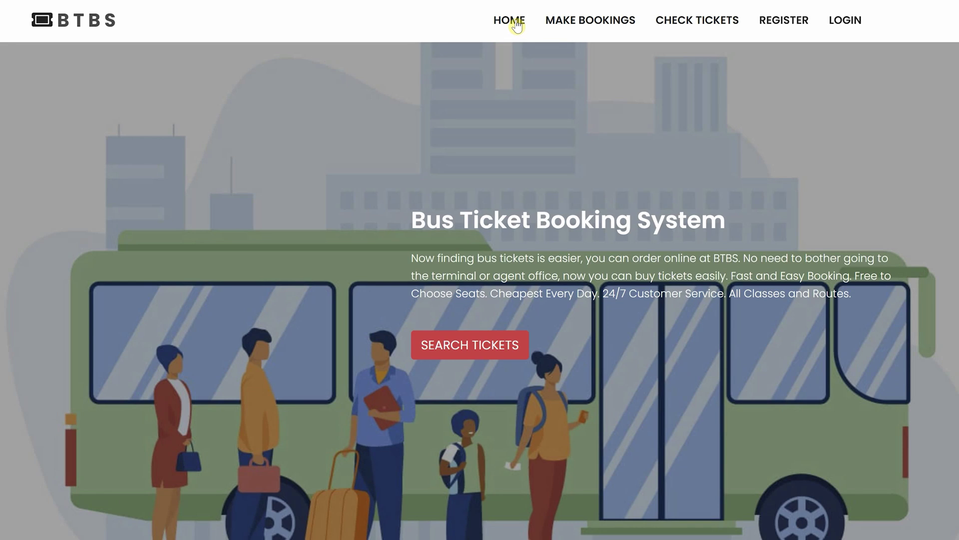
Put the browser in full screen and scroll down the BTBS home page
key("F11")
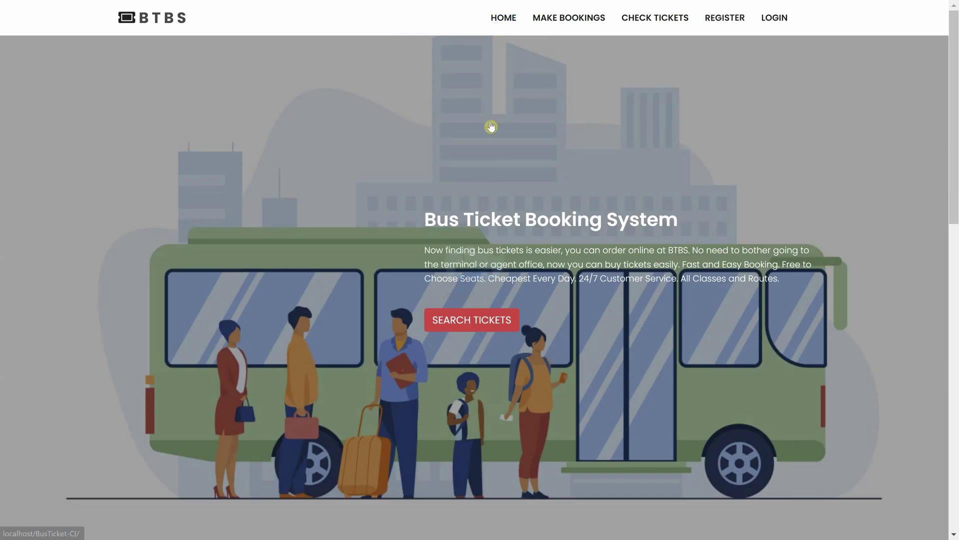
scroll(490, 218, "down", 10)
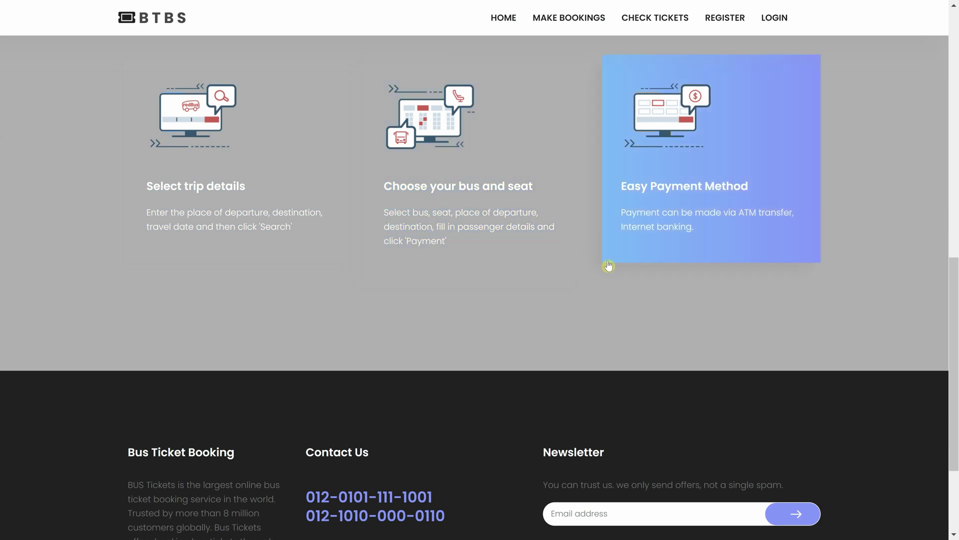
scroll(608, 265, "down", 3)
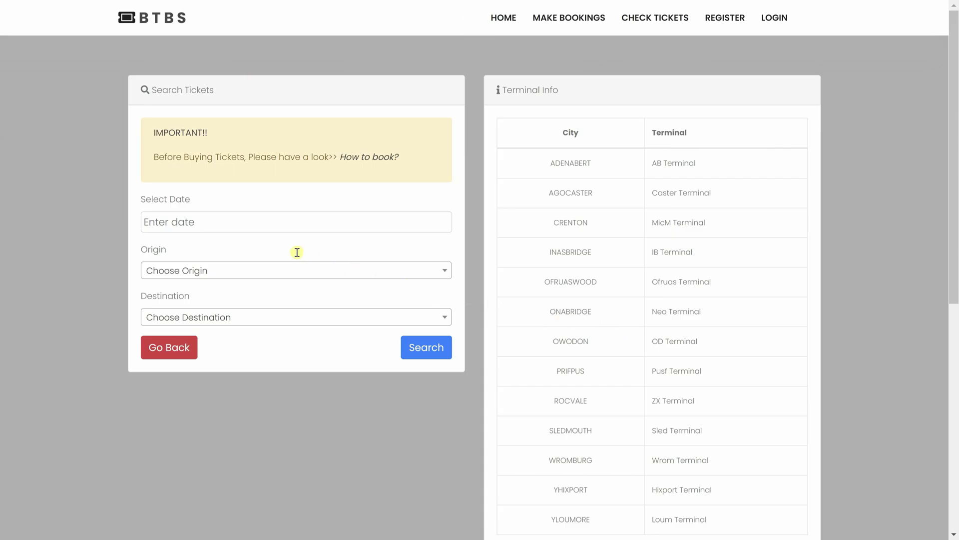
Search buses from ADENABERT - AB Terminal to INASBRIDGE on 2024-04-08
left_click(157, 218)
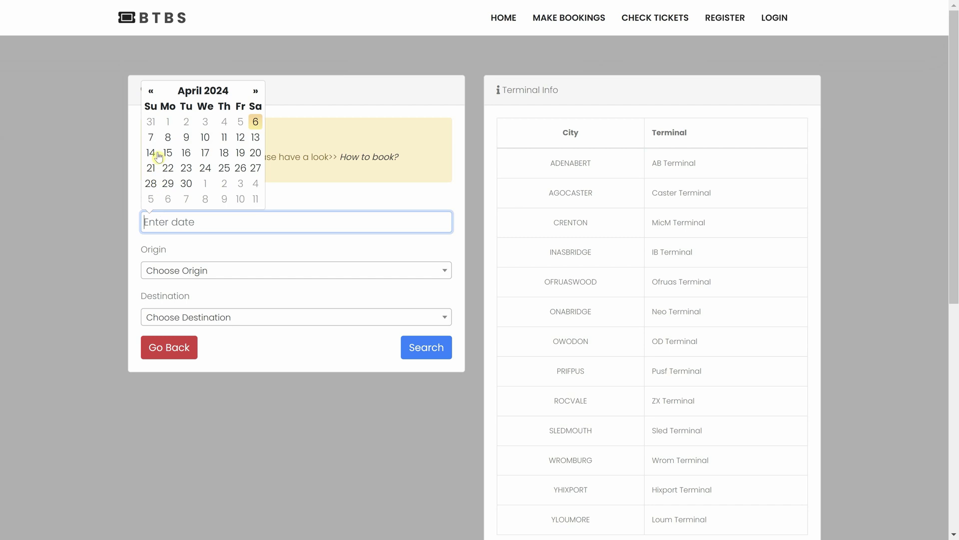
left_click(161, 137)
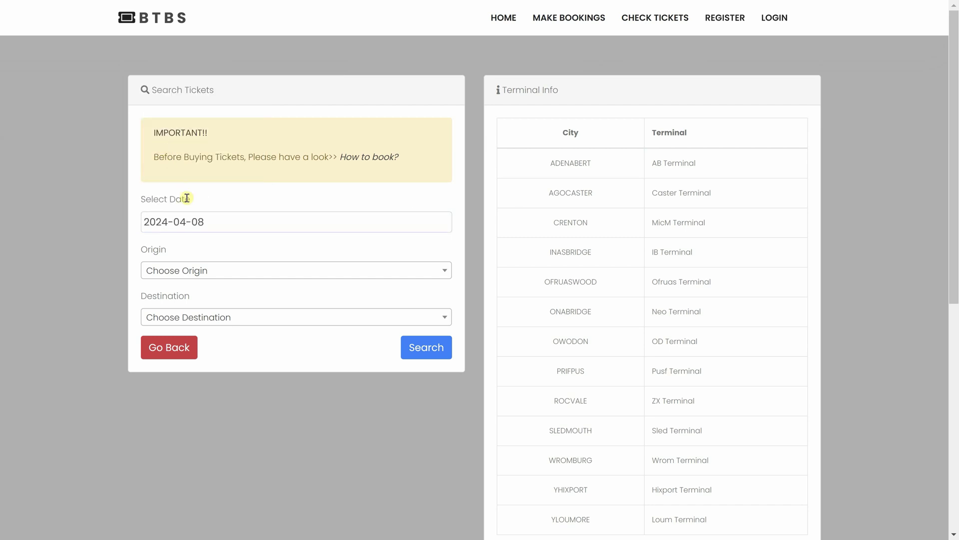
left_click(226, 278)
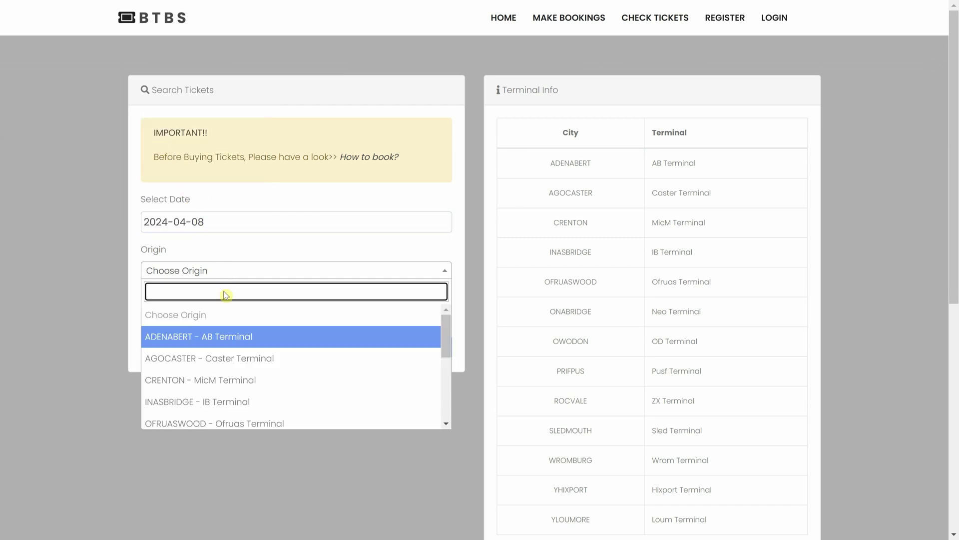
left_click(224, 345)
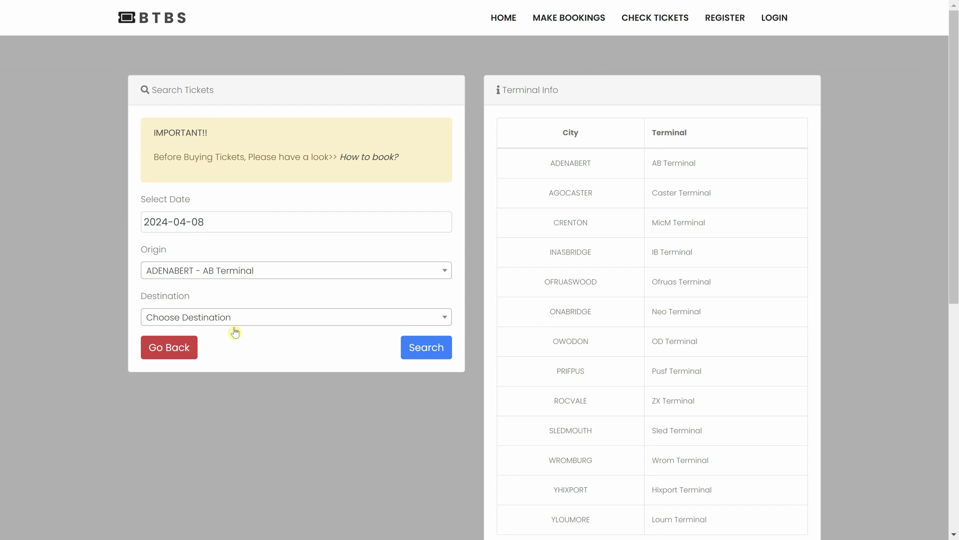
left_click(235, 324)
left_click(193, 450)
left_click(433, 349)
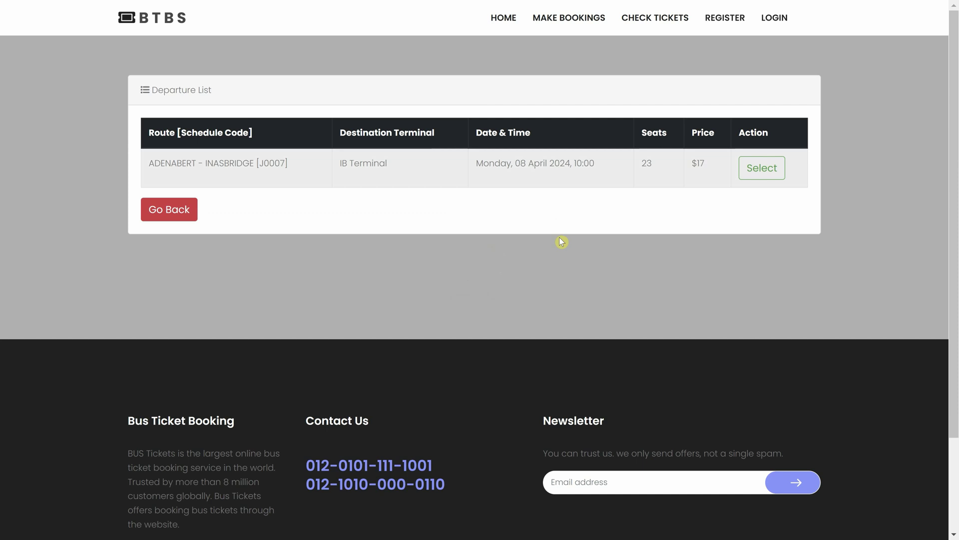
double_click(646, 163)
left_click(698, 162)
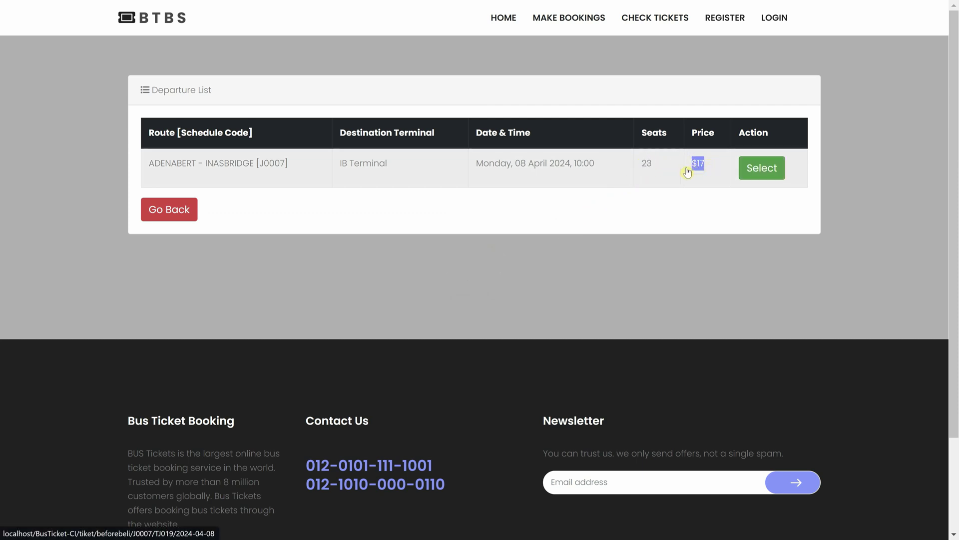
left_click(699, 165)
left_click_drag(699, 165, 698, 161)
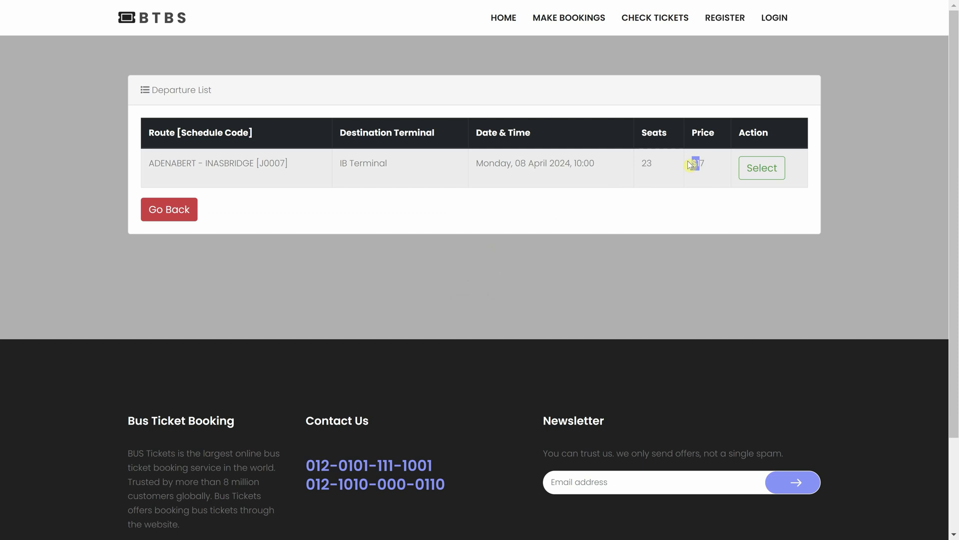
left_click(749, 175)
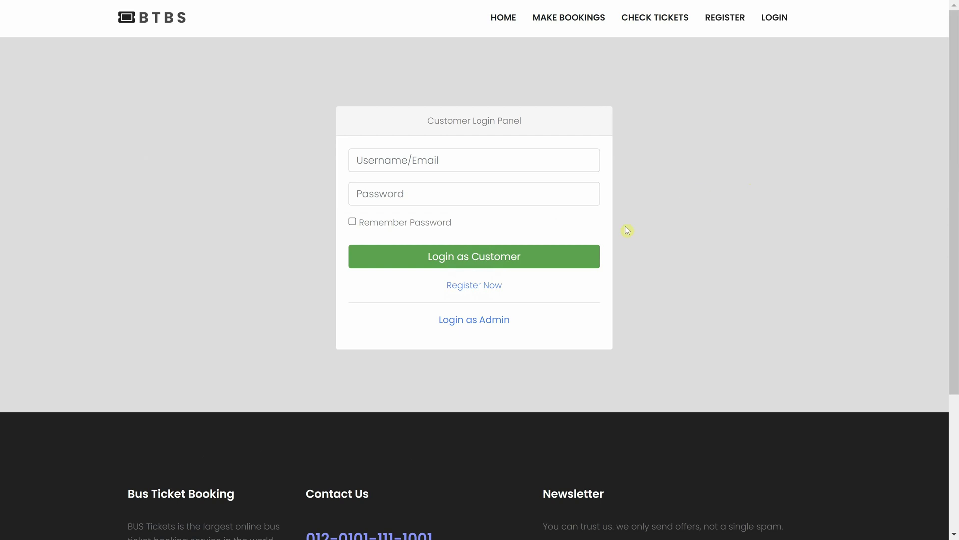
left_click(500, 285)
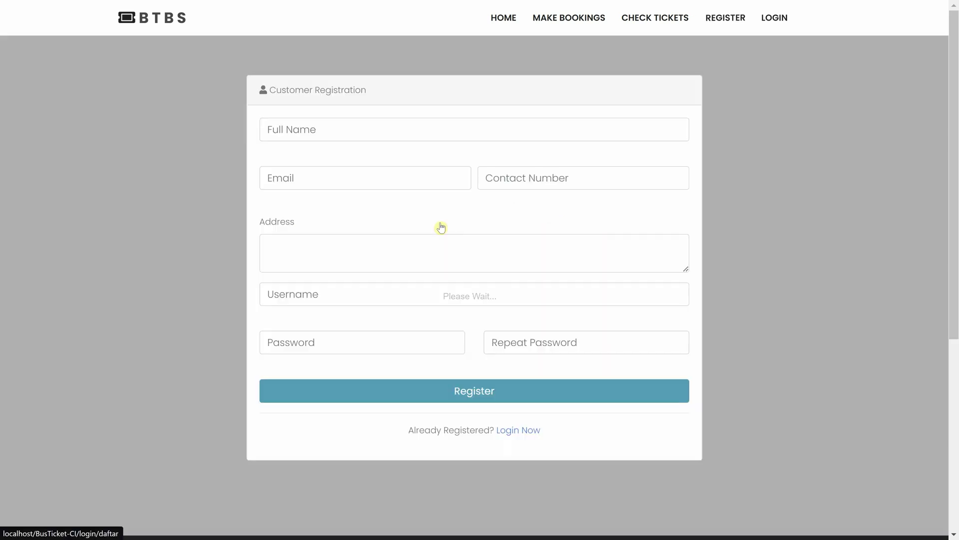
left_click(373, 128)
type("Kni")
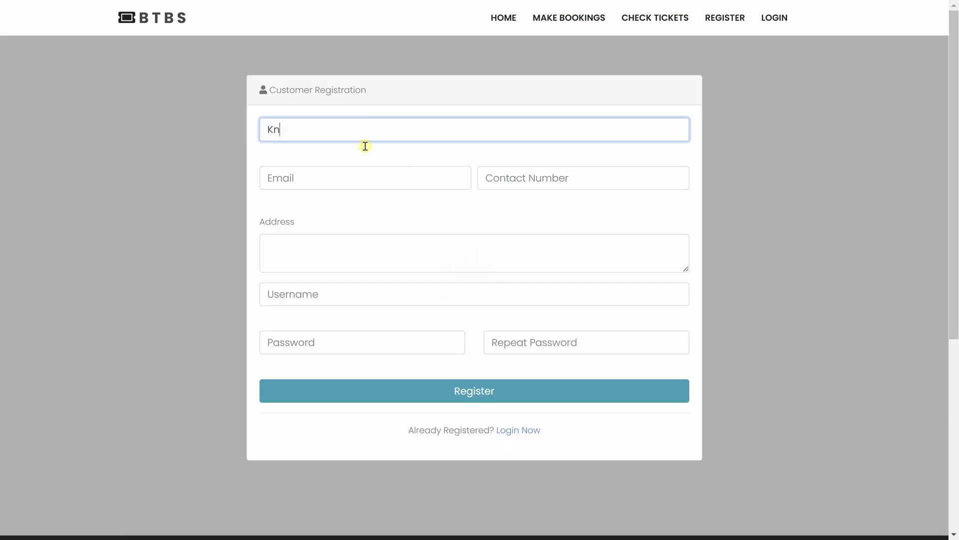
type("ght Kid")
left_click(355, 173)
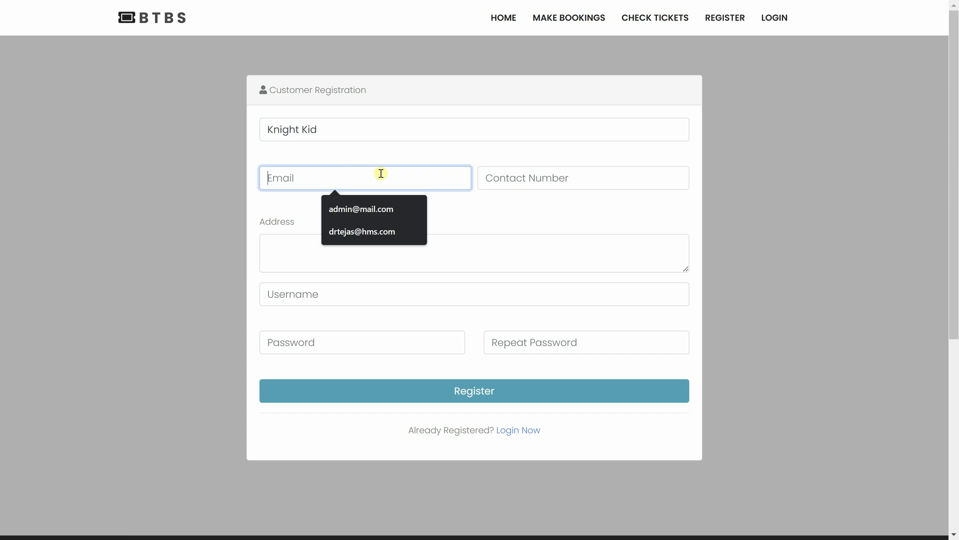
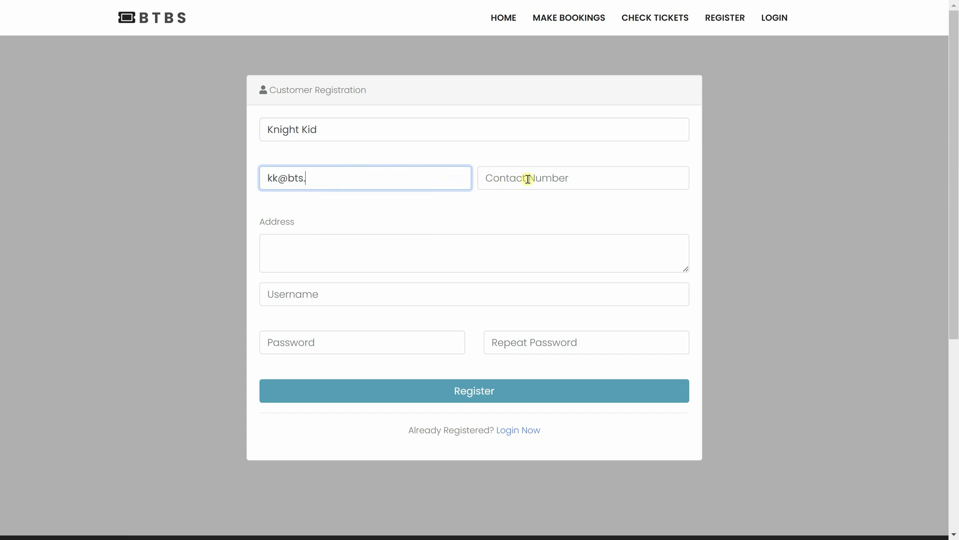
left_click(575, 180)
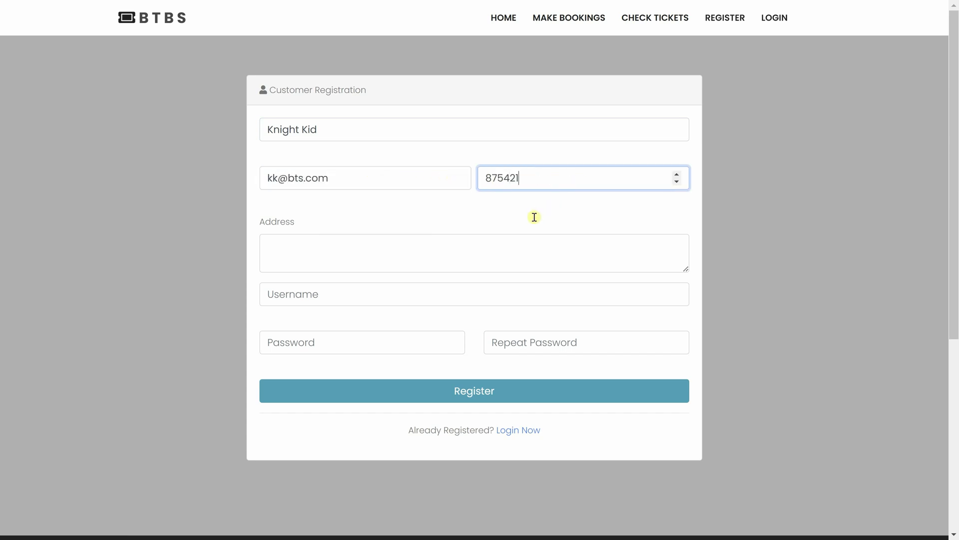
left_click(489, 255)
type("ab")
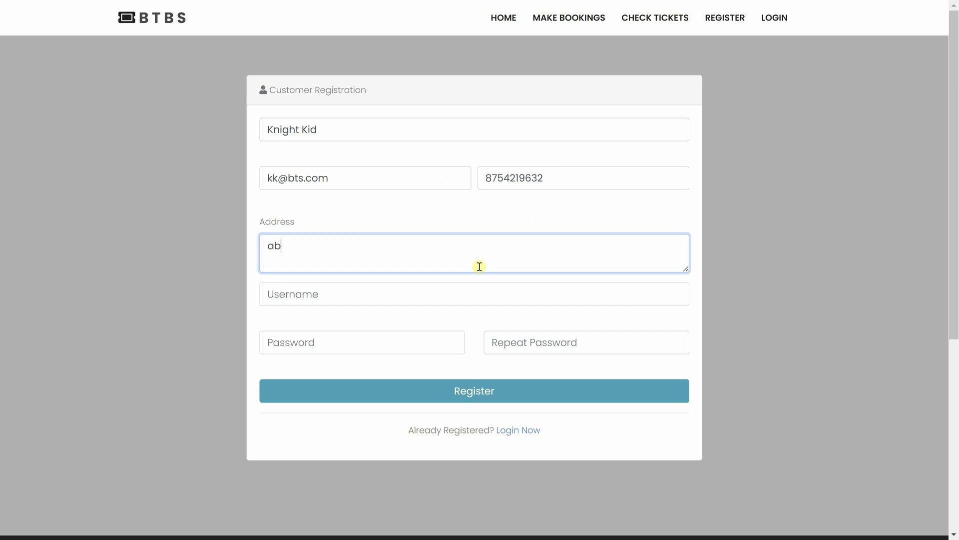
type("c def ghi jkl")
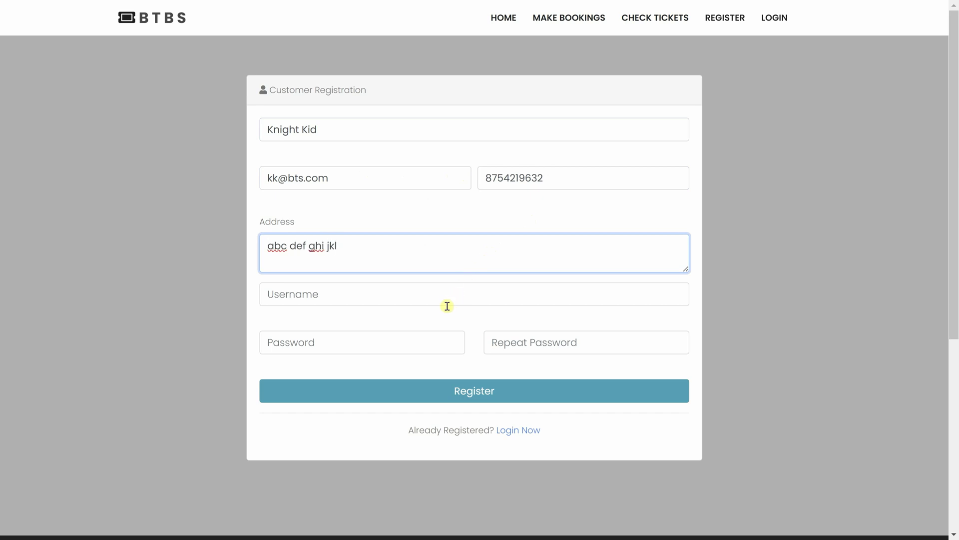
left_click(440, 298)
type("knightki")
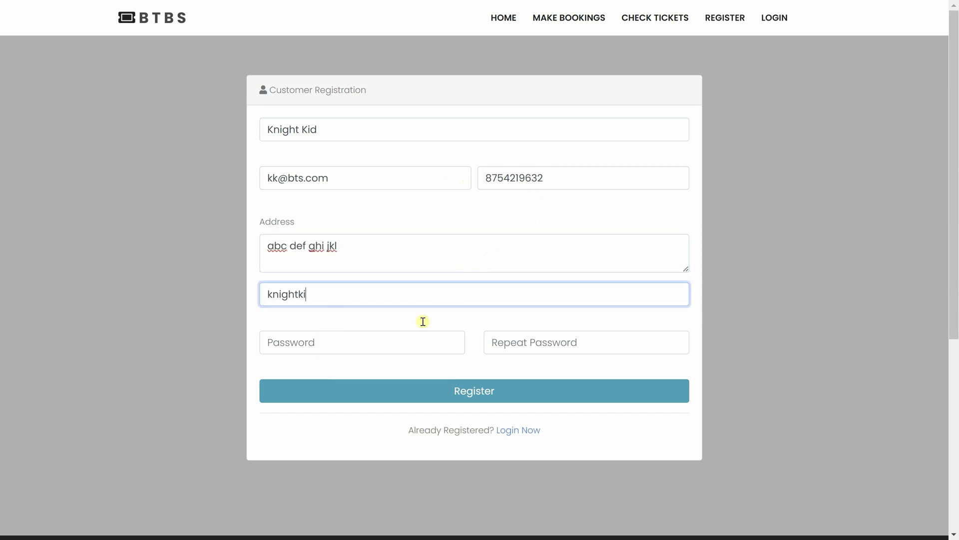
type("dyt")
left_click(407, 338)
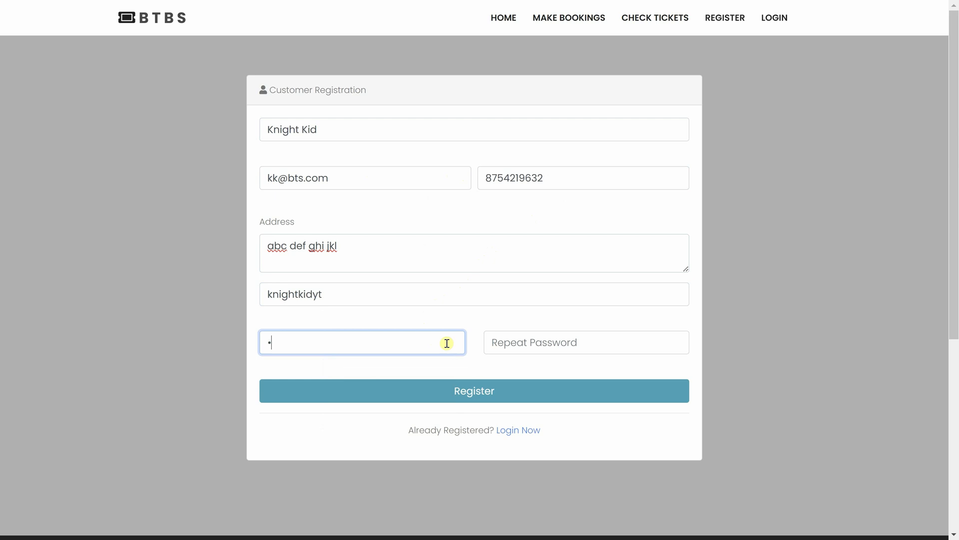
left_click(517, 348)
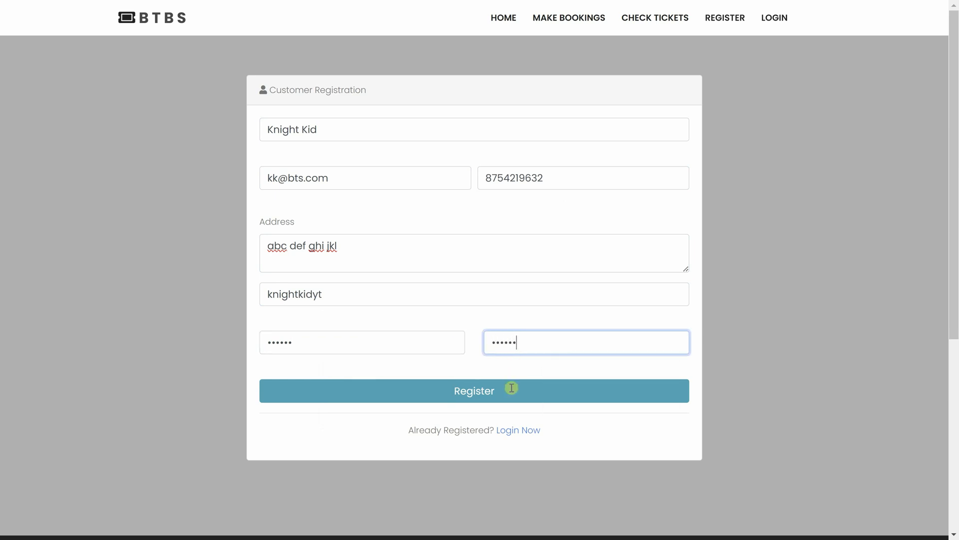
left_click(510, 397)
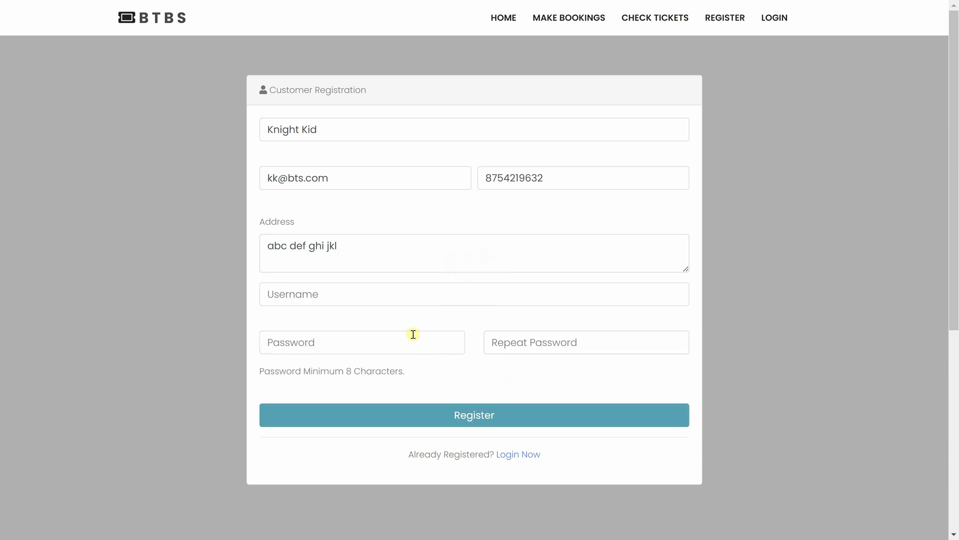
left_click(351, 294)
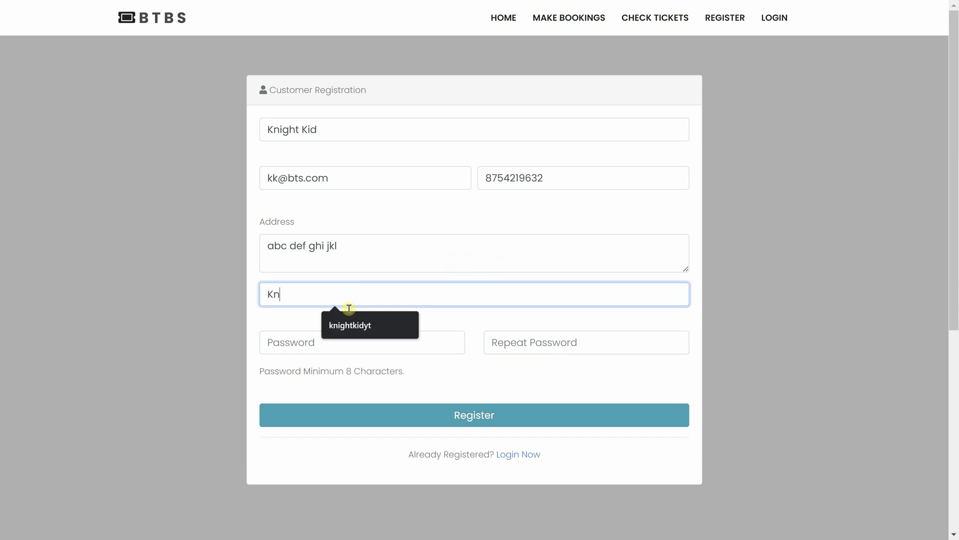
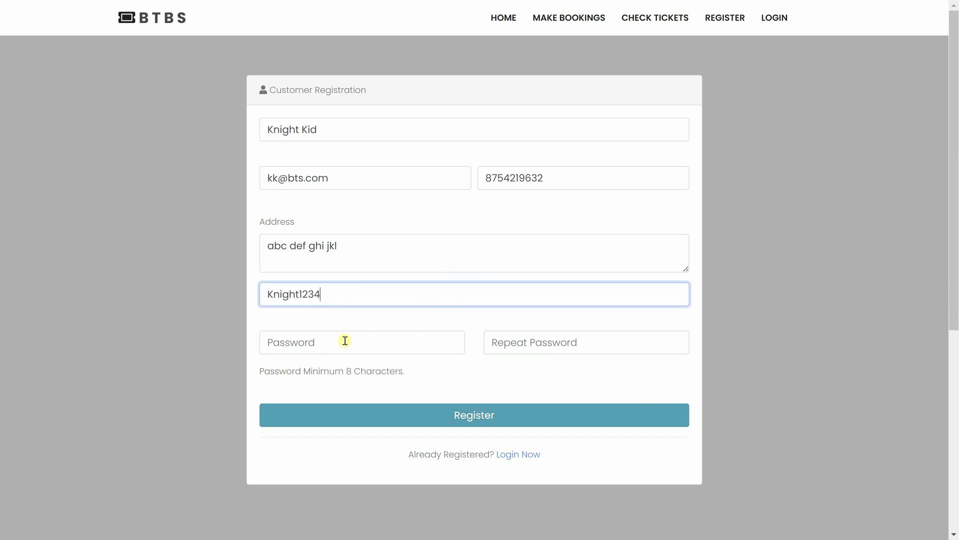
left_click(344, 341)
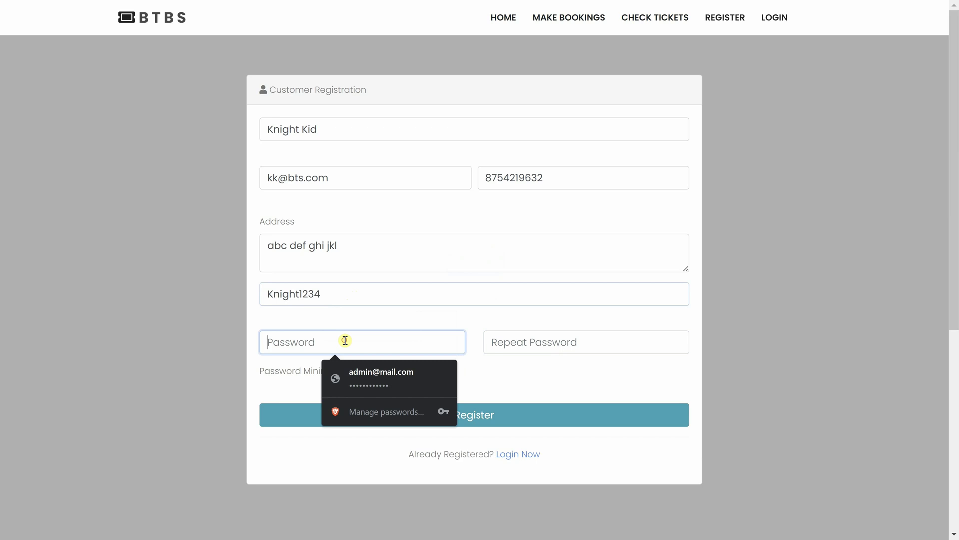
left_click(351, 300)
double_click(350, 299)
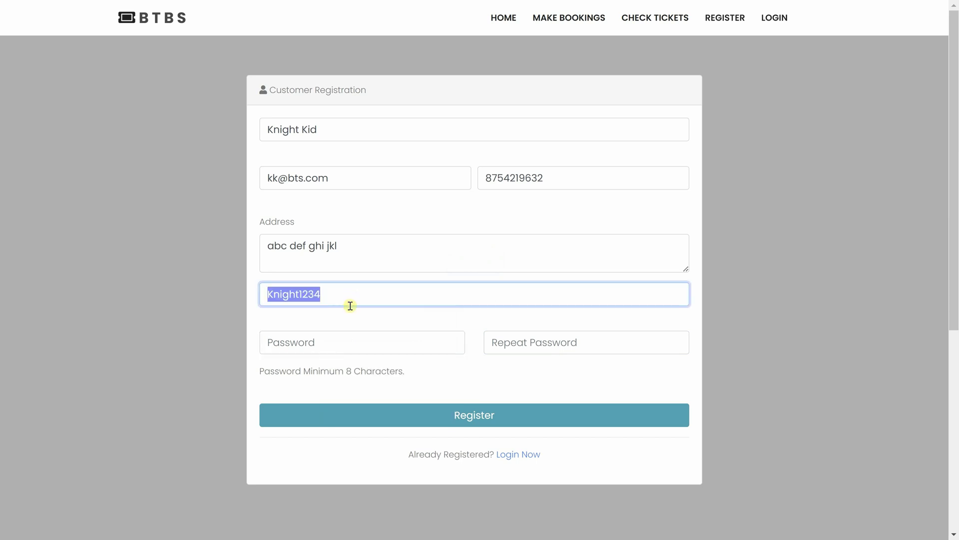
type("Kni")
key("ctrl+a")
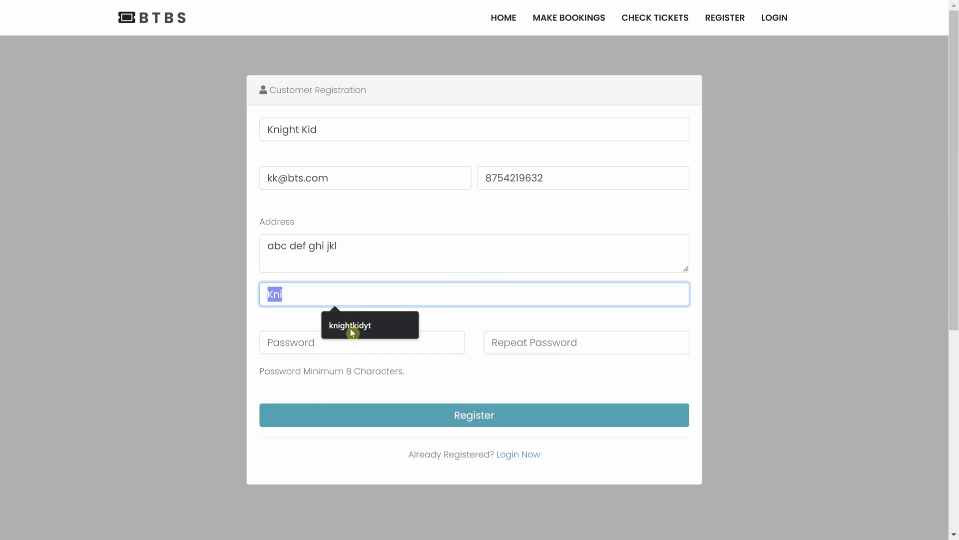
left_click(352, 333)
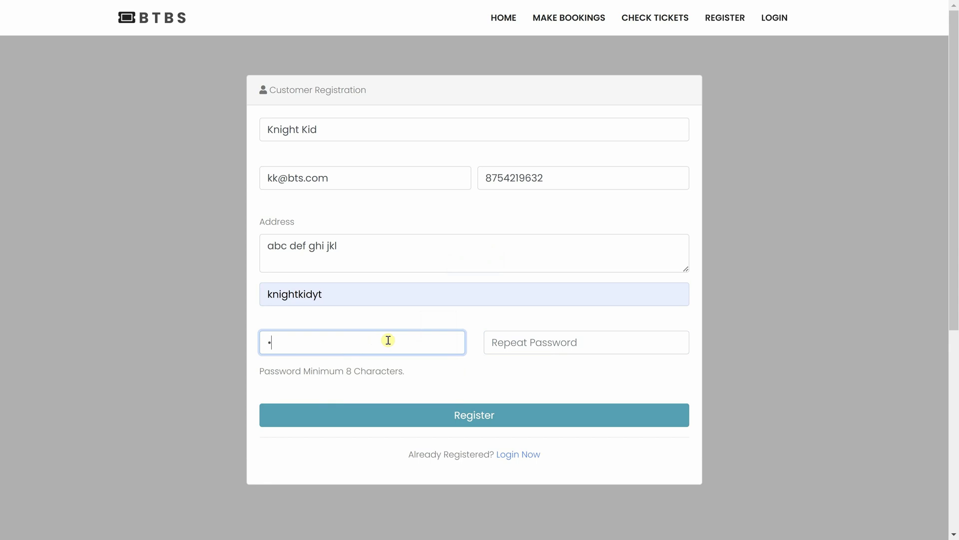
left_click(507, 340)
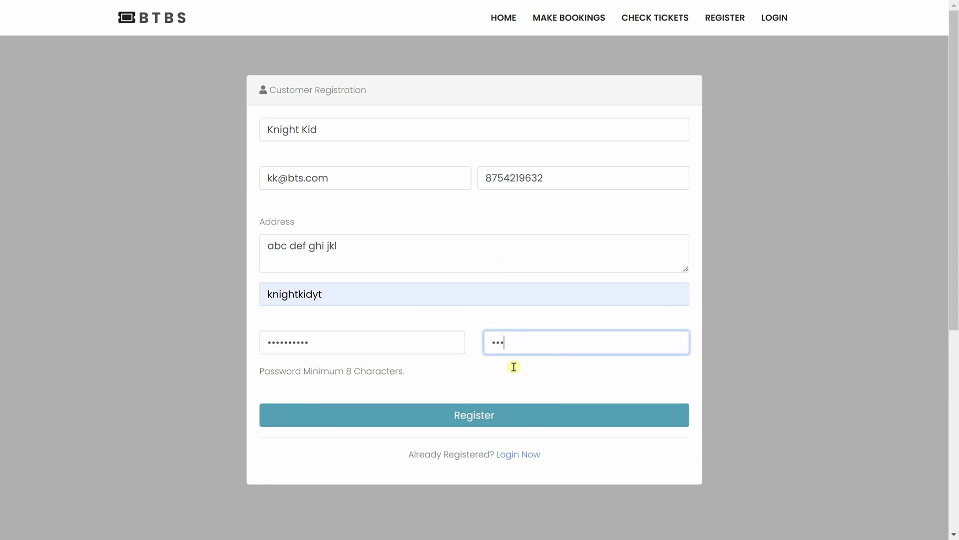
Submit the registration and close the save-password prompt and success dialog
left_click(527, 423)
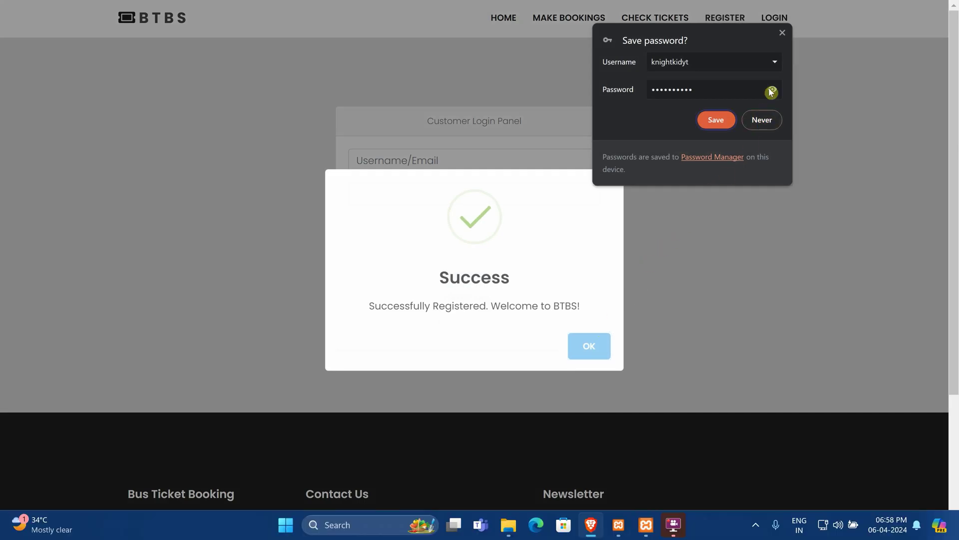
left_click(782, 34)
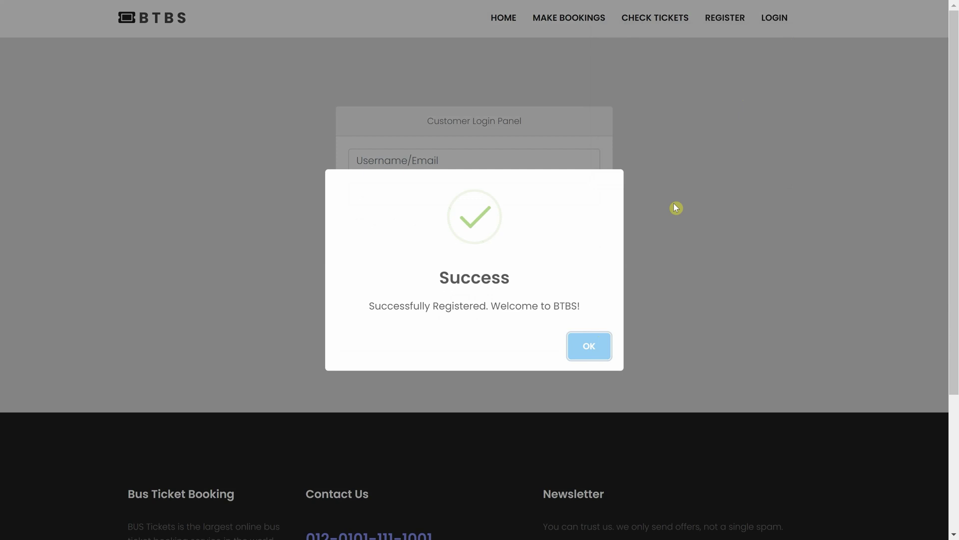
left_click(585, 347)
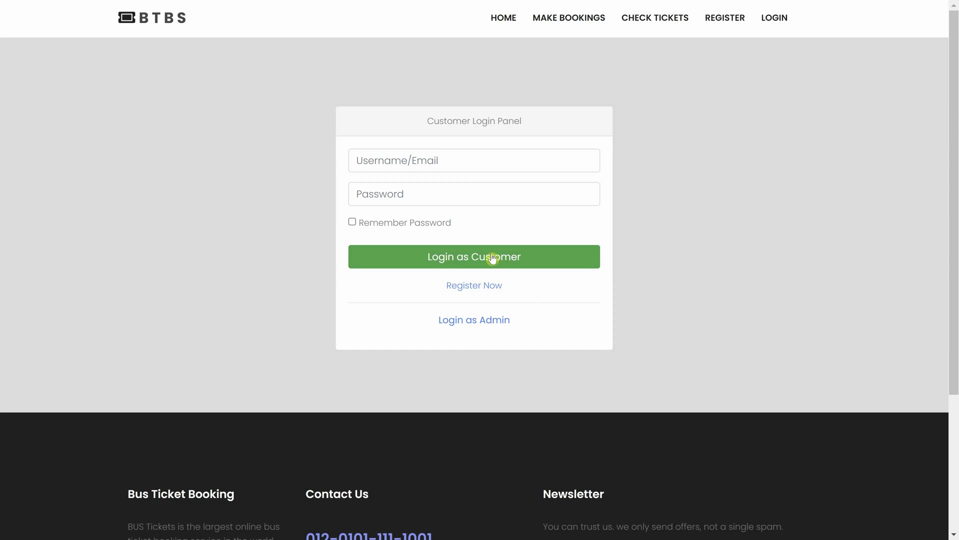
left_click(401, 163)
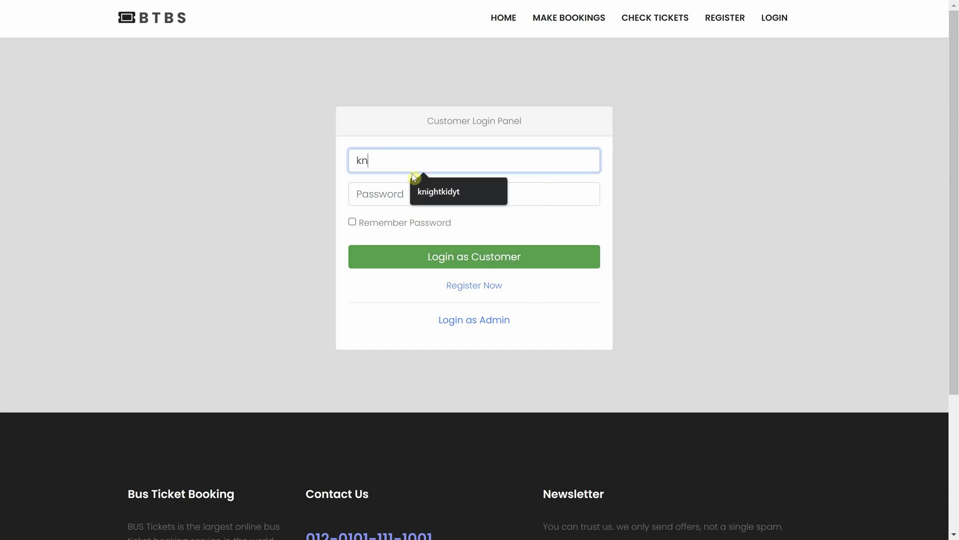
left_click(439, 193)
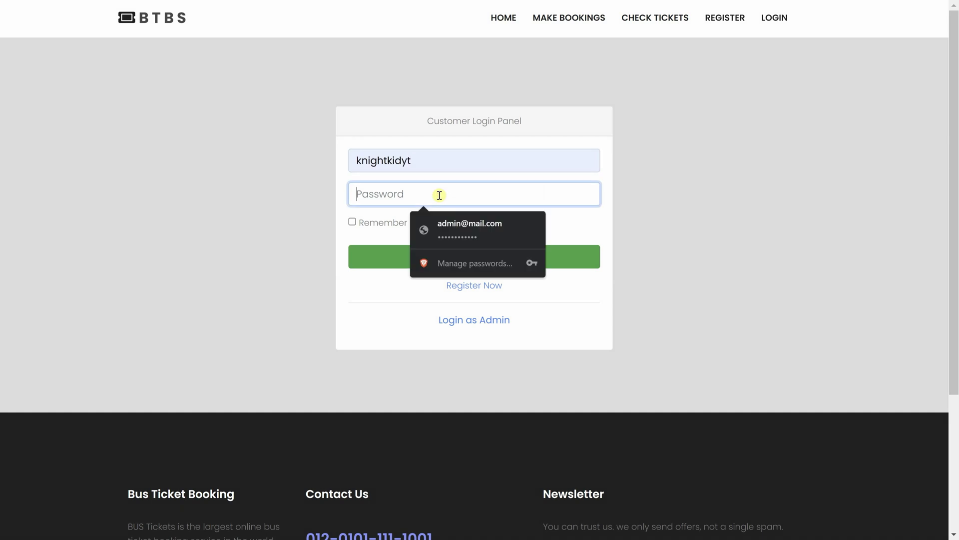
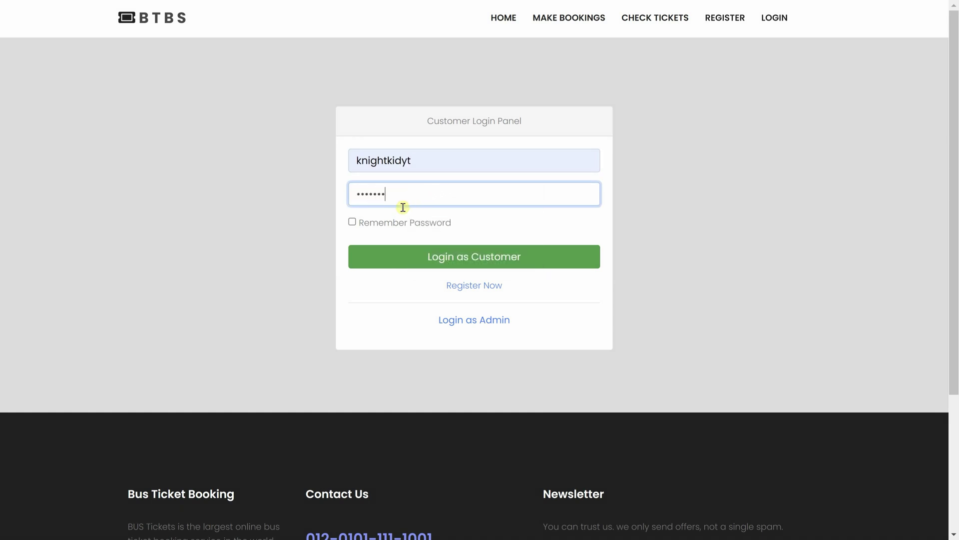
left_click(378, 223)
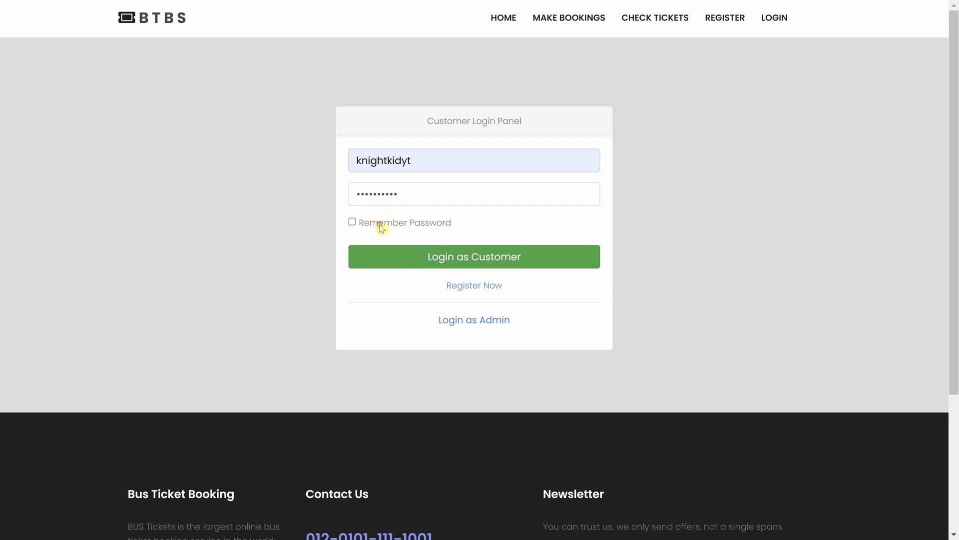
left_click(417, 260)
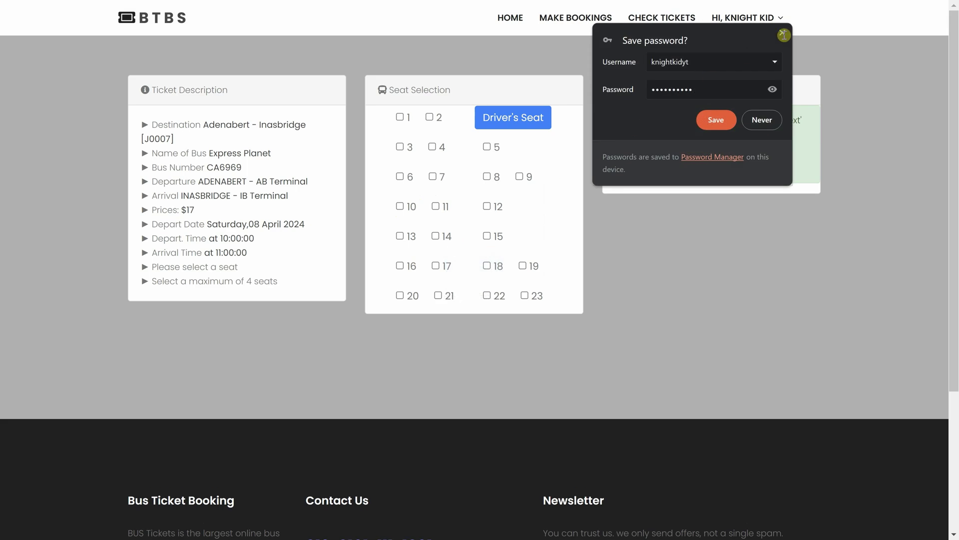
Dismiss the save-password prompt, review the trip details, and tick seats 1, 2, 13 and 14
left_click(784, 35)
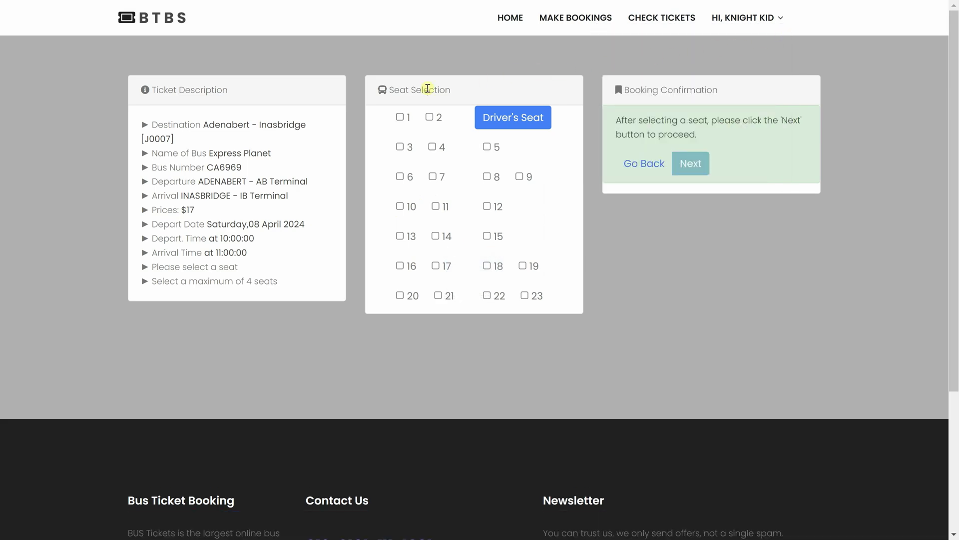
left_click_drag(205, 123, 240, 142)
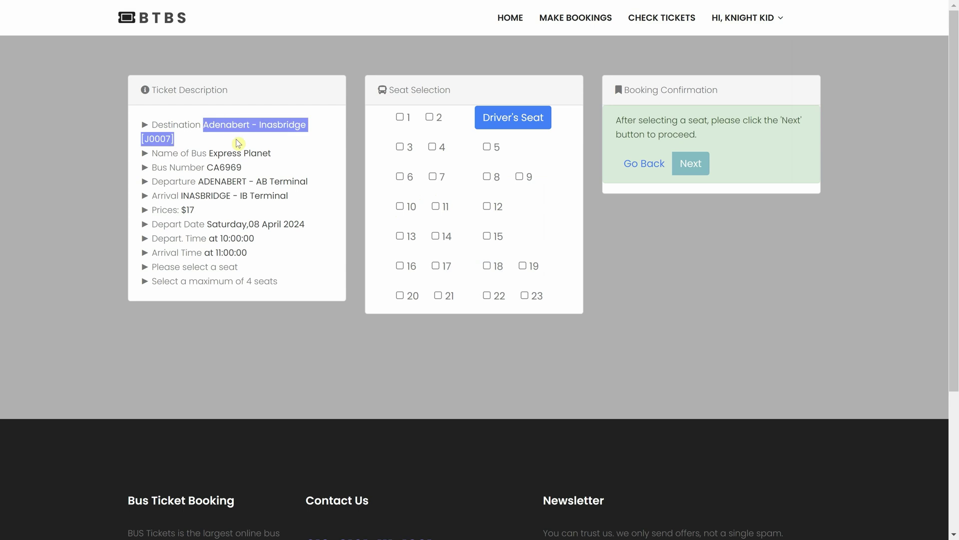
left_click(225, 167)
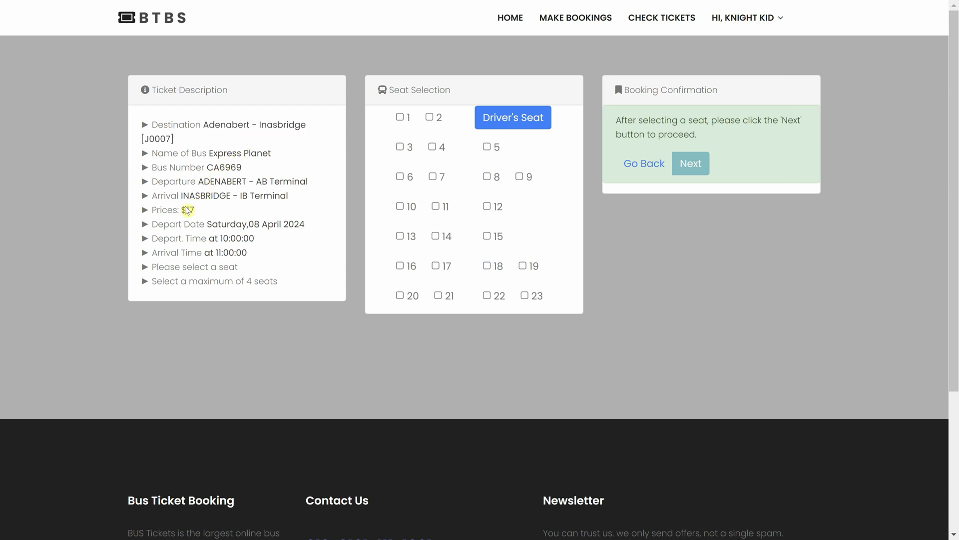
left_click_drag(182, 210, 198, 214)
left_click(185, 282)
left_click(402, 119)
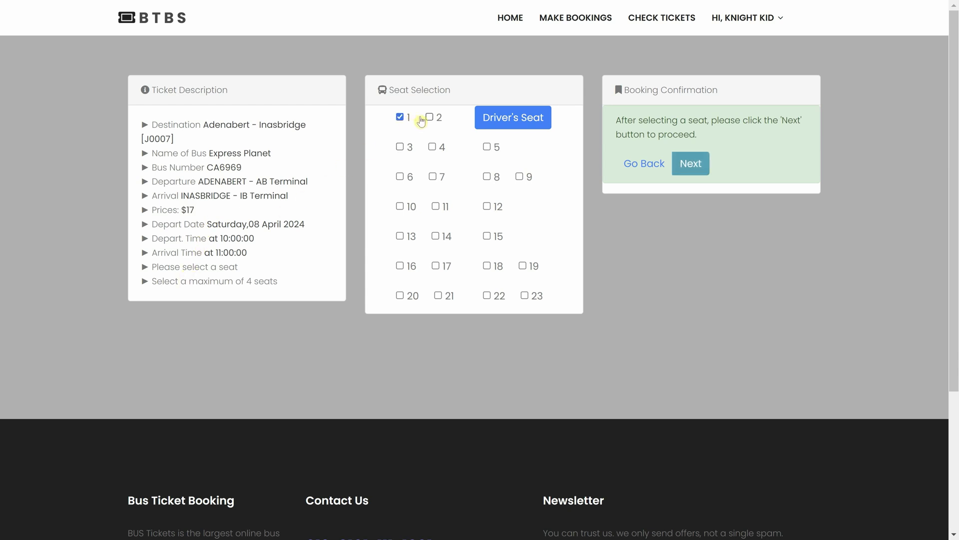
left_click(407, 237)
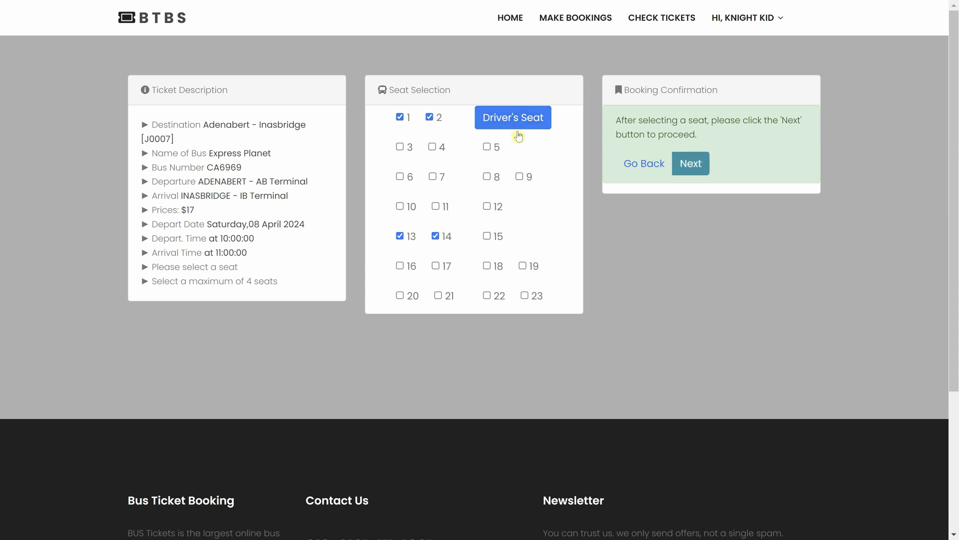
left_click(529, 119)
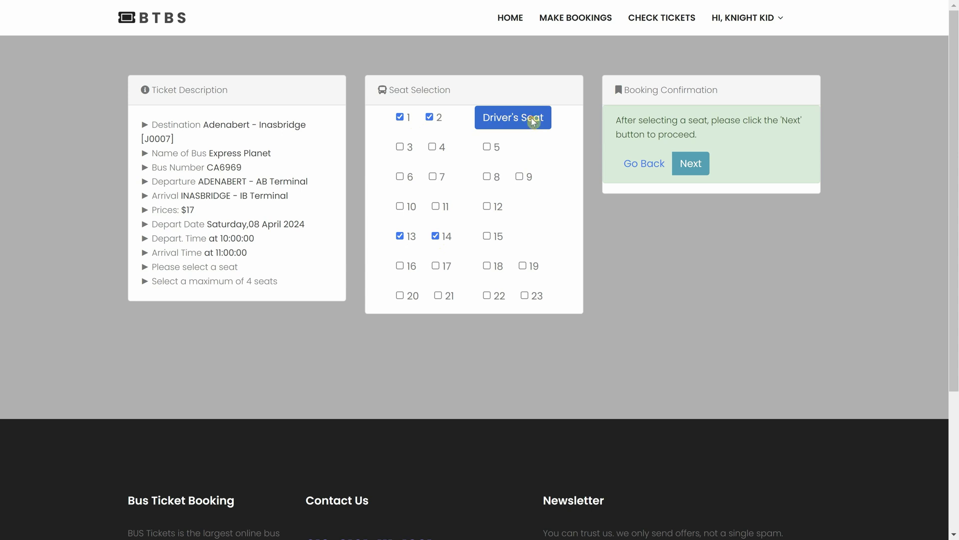
Continue to passenger details and enter P1, aged 88, for seat 1
left_click(690, 163)
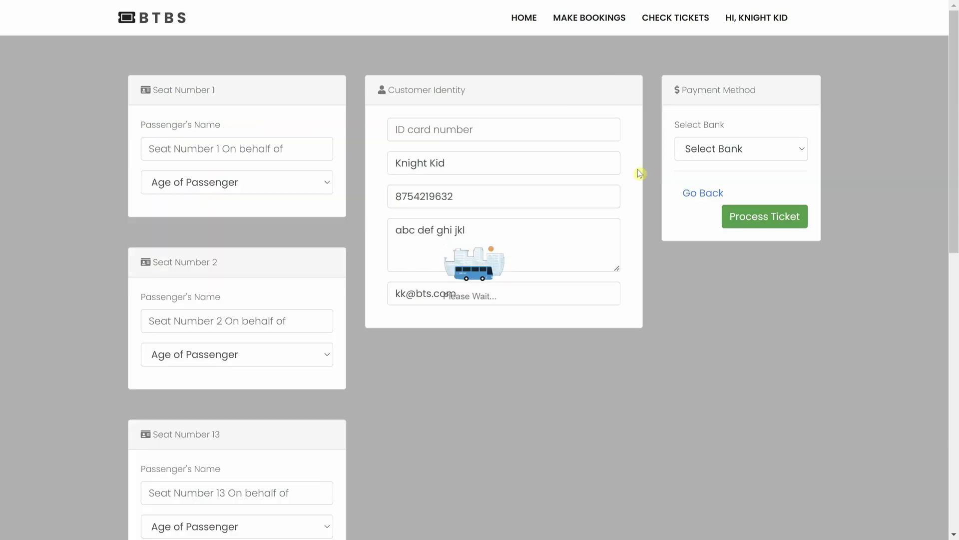
scroll(380, 235, "down", 2)
scroll(304, 275, "down", 2)
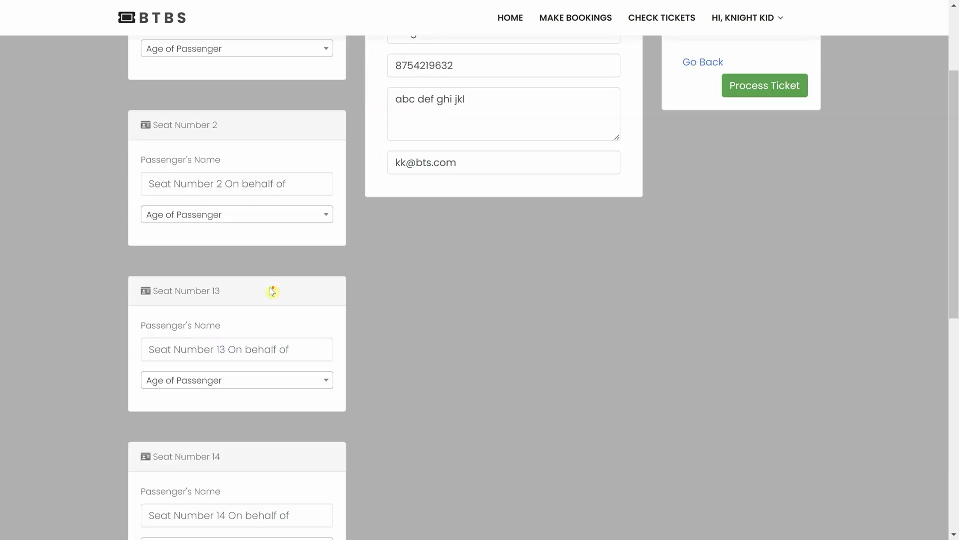
scroll(272, 291, "down", 2)
scroll(260, 260, "up", 5)
left_click(220, 147)
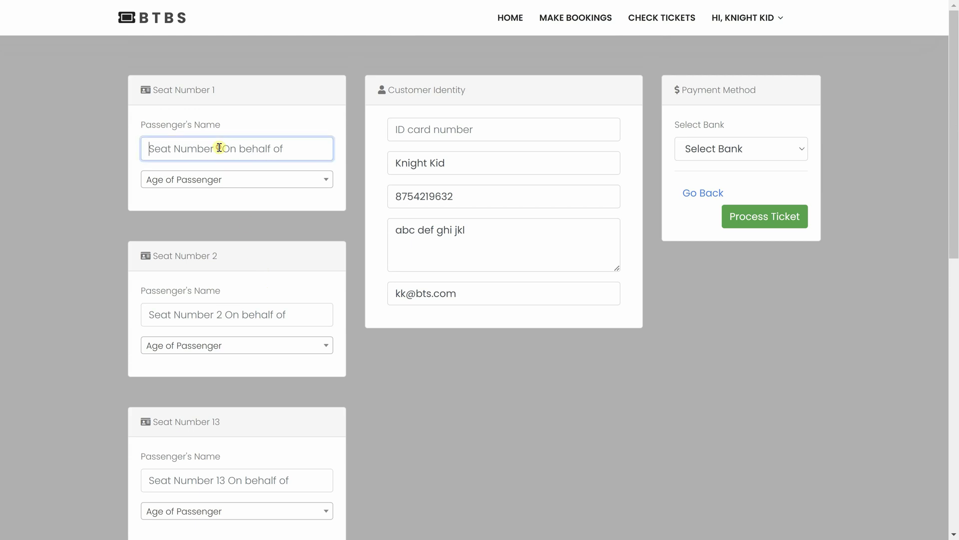
scroll(217, 210, "down", 1)
scroll(215, 232, "up", 1)
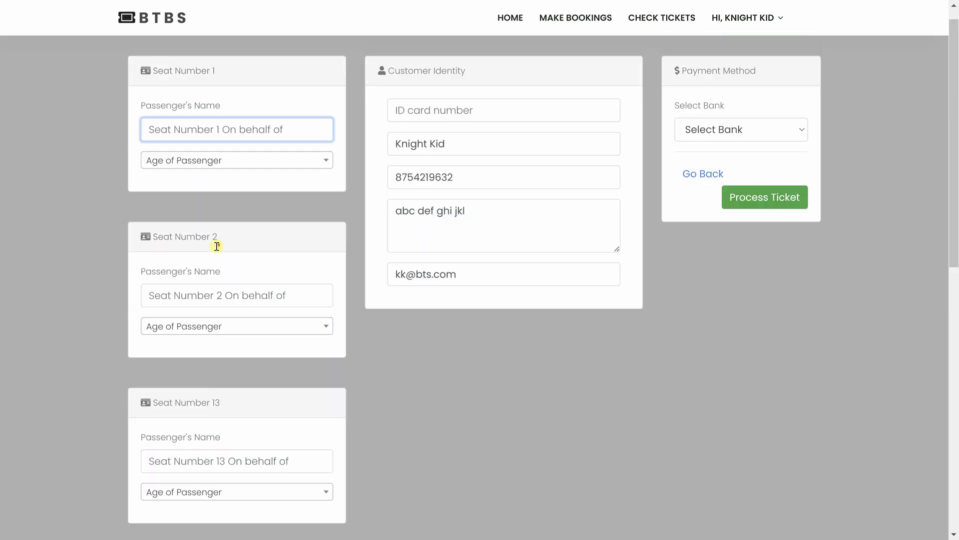
type("P")
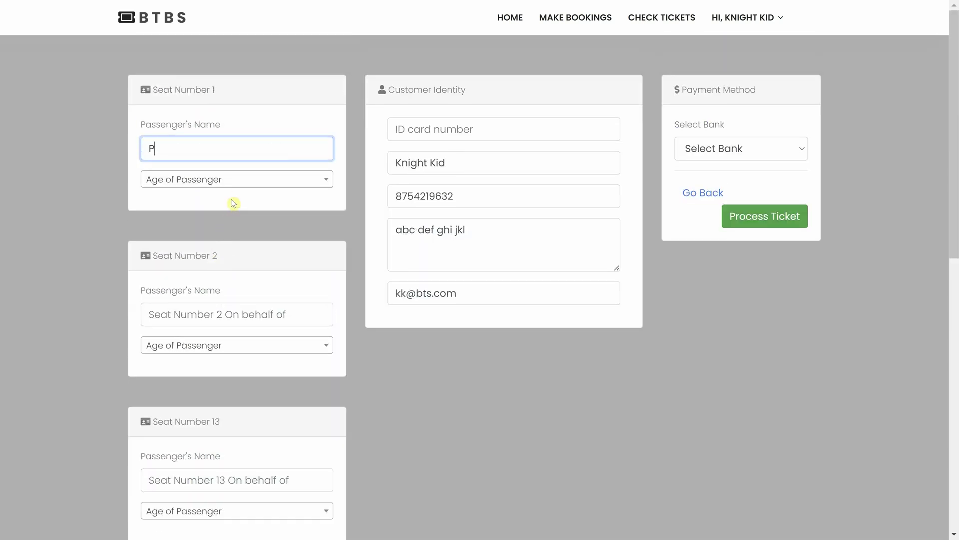
type("1")
left_click(237, 186)
left_click(222, 242)
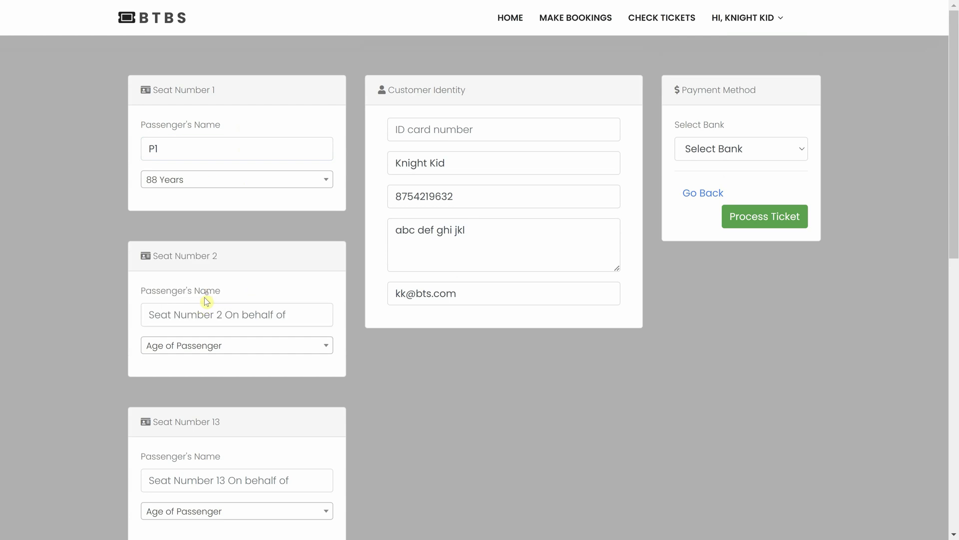
Enter passenger P2, aged 69, for seat 2
left_click(195, 315)
type("P2")
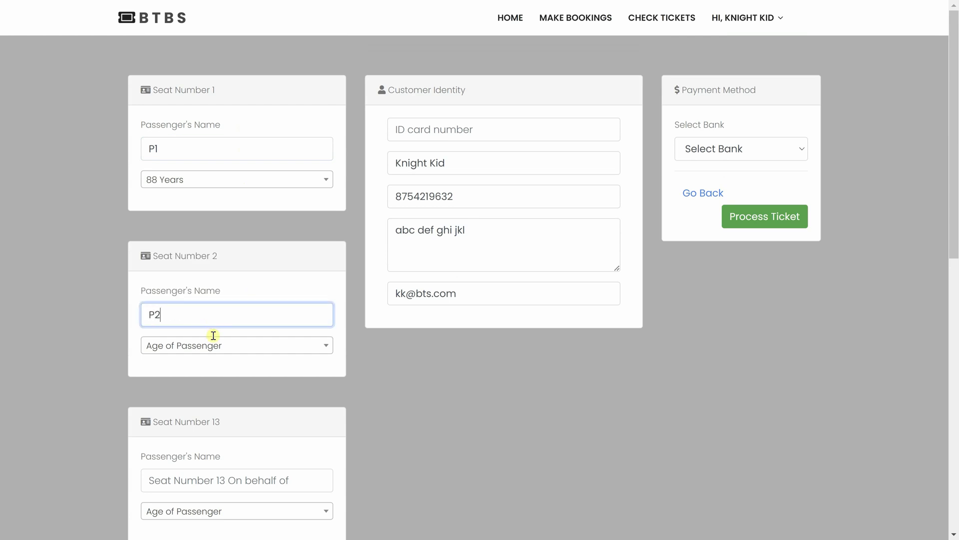
left_click(222, 348)
scroll(210, 429, "down", 5)
left_click(208, 432)
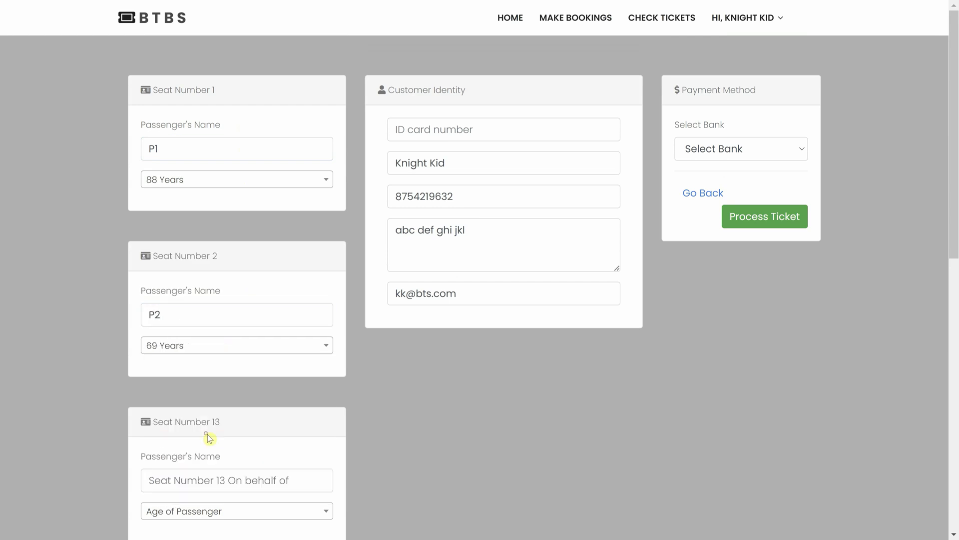
scroll(210, 399, "down", 3)
Enter passenger P3, aged 47, for seat 13
left_click(234, 294)
type("P")
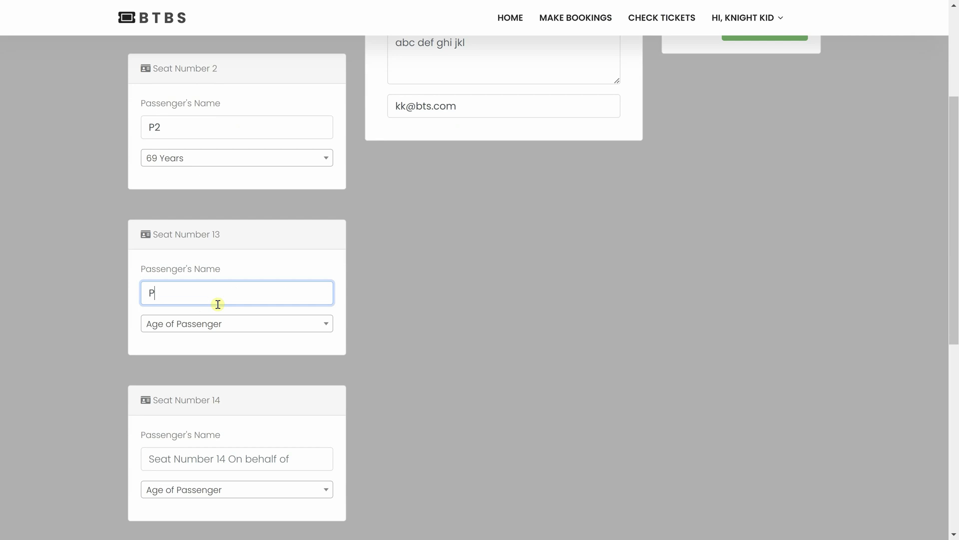
type("3")
left_click(194, 324)
scroll(200, 430, "down", 2)
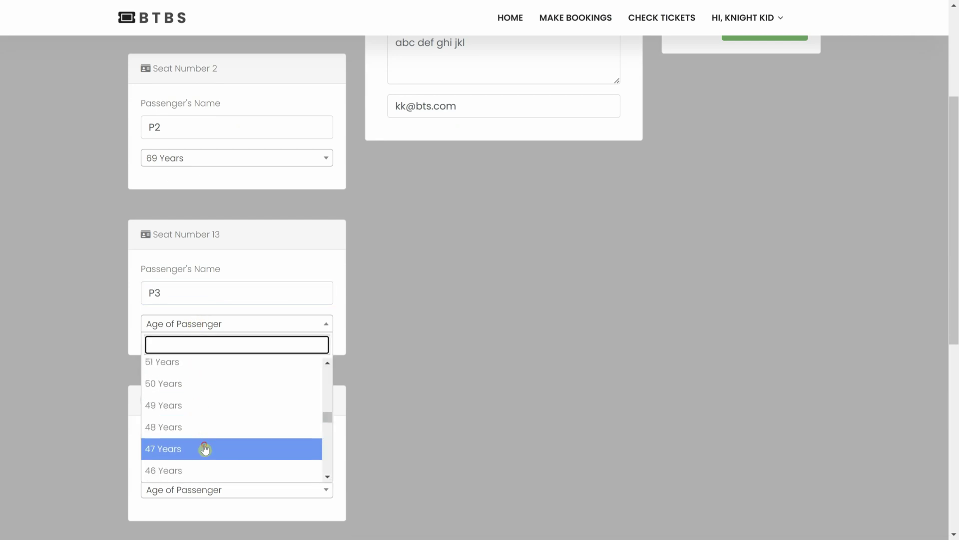
left_click(203, 447)
scroll(213, 375, "down", 6)
scroll(232, 231, "up", 3)
Enter passenger P4, aged 22, for seat 14
left_click(218, 213)
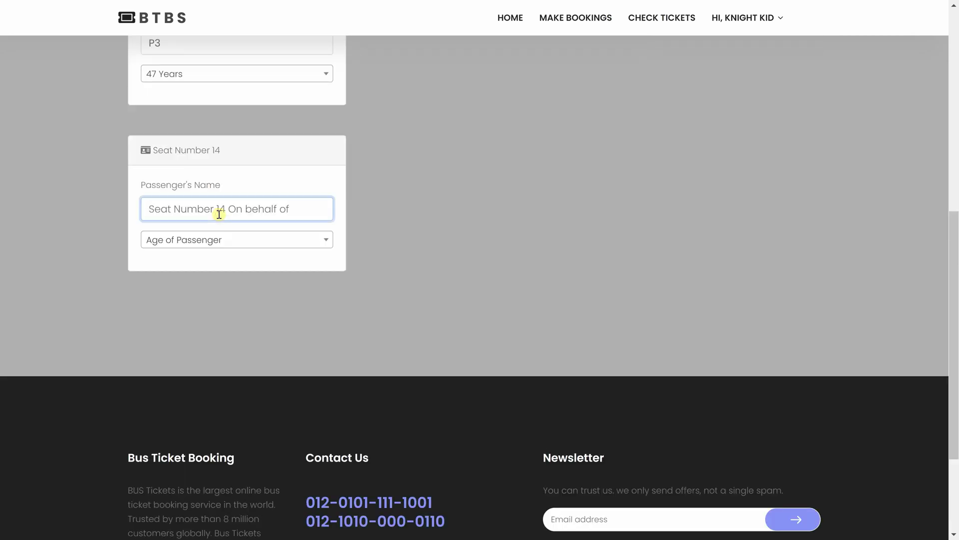
type("P")
left_click(218, 243)
scroll(210, 276, "down", 3)
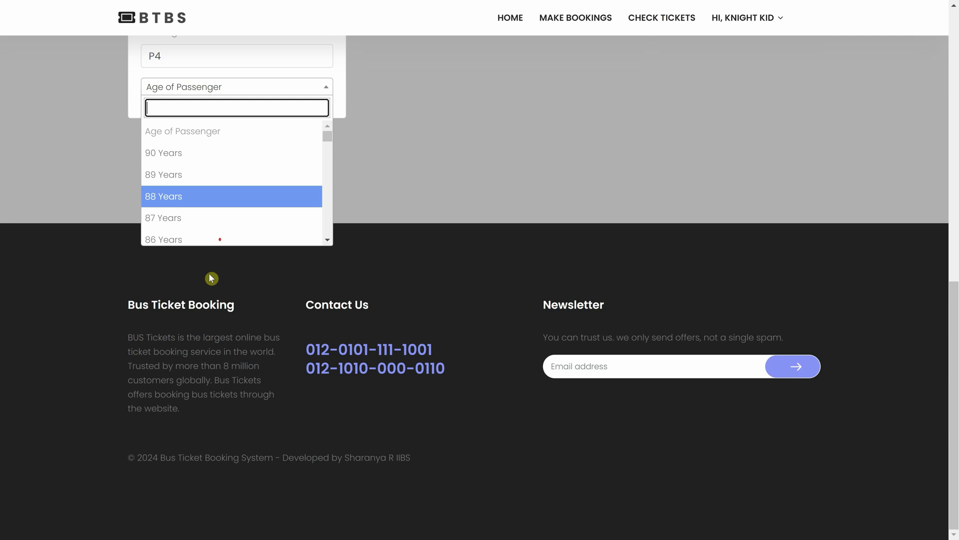
scroll(182, 196, "down", 5)
scroll(199, 188, "down", 3)
left_click(200, 189)
scroll(350, 225, "up", 7)
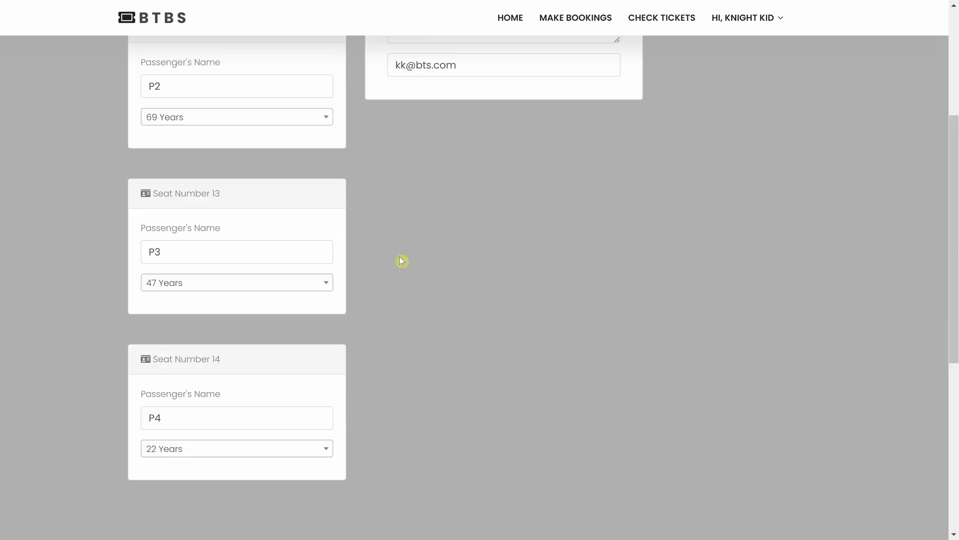
scroll(430, 265, "up", 4)
scroll(550, 240, "up", 1)
Choose Dominion Bank as the payment bank
left_click(725, 158)
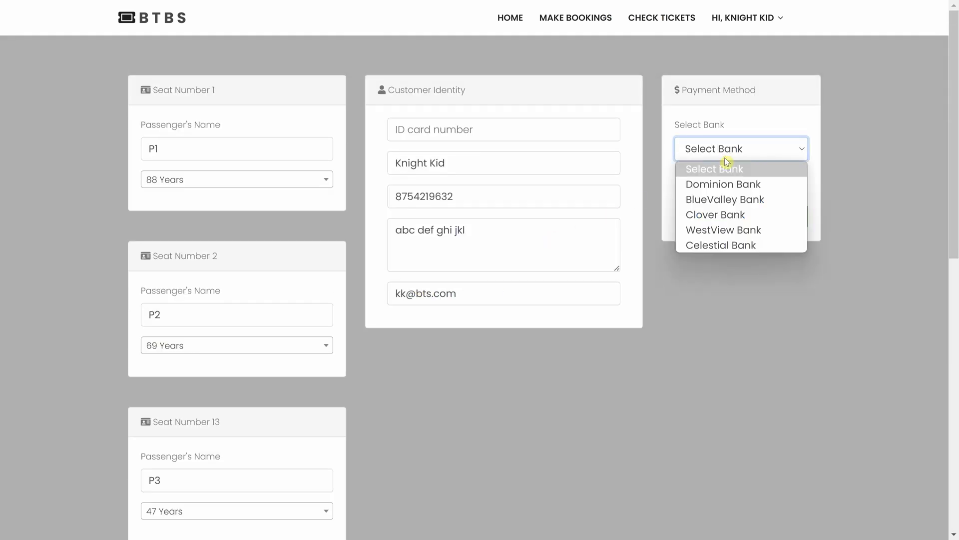
key("Down")
key("Down")
key("Down")
key("Up")
key("Up")
key("Down")
key("Down")
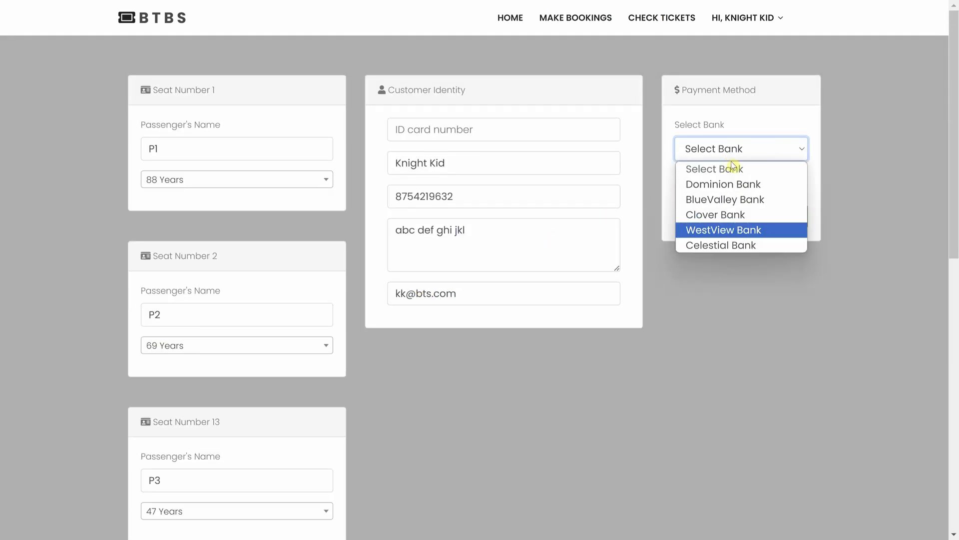
key("Up")
key("Up")
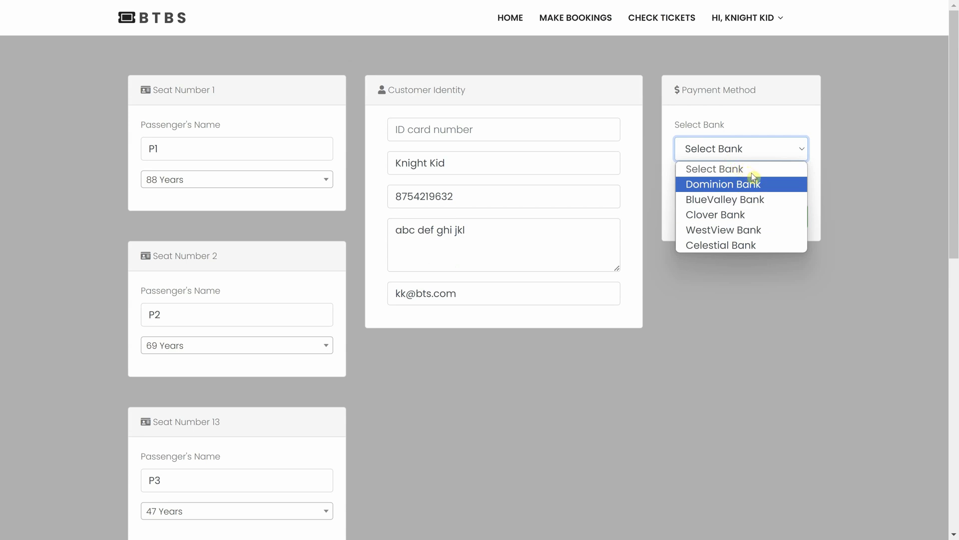
left_click(773, 187)
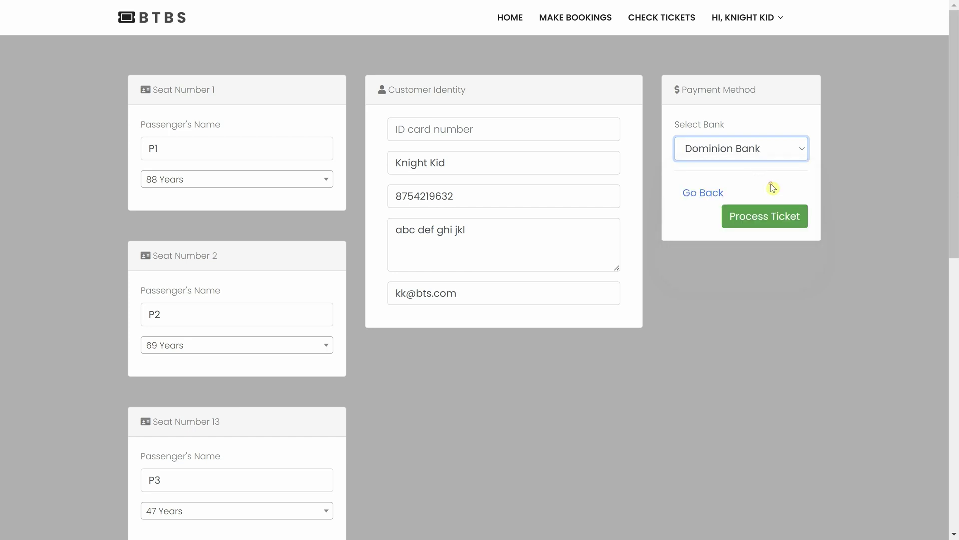
left_click(772, 218)
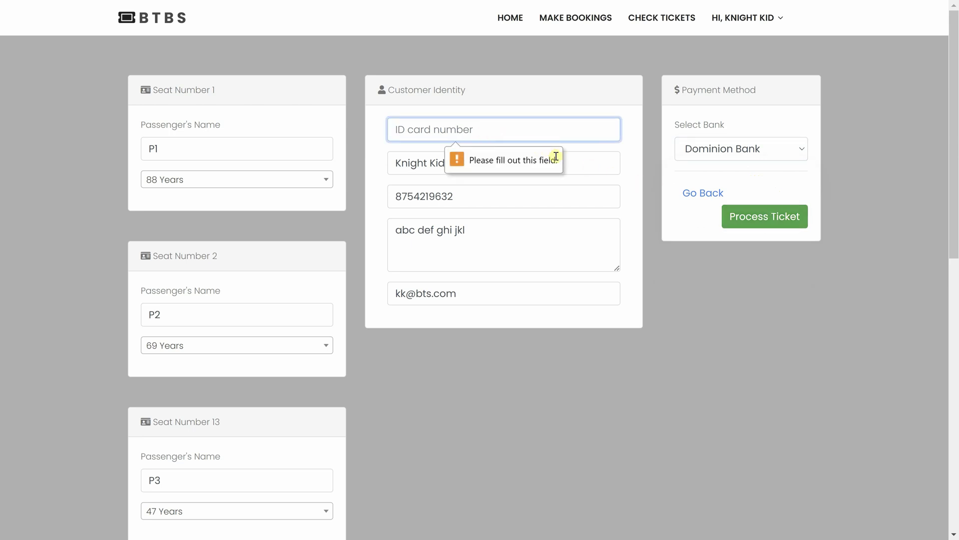
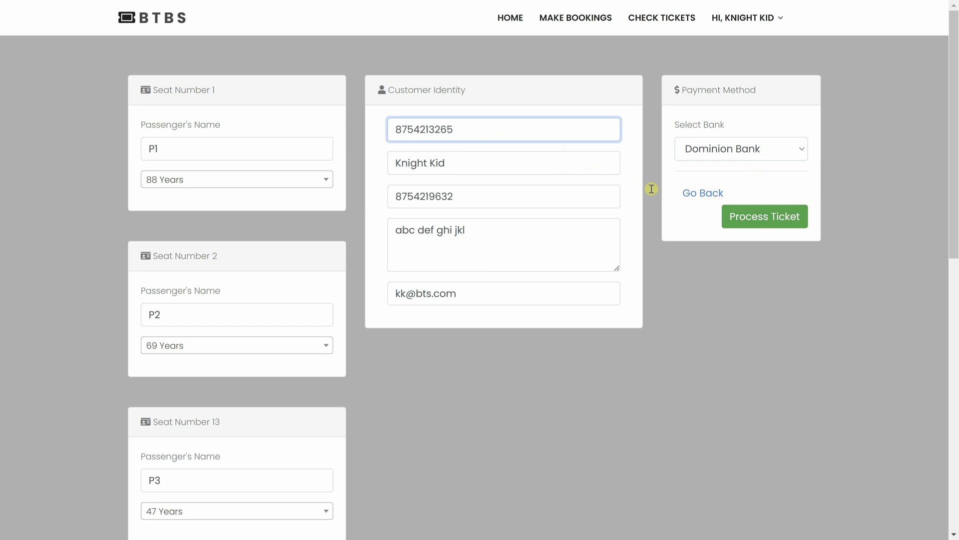
left_click(743, 225)
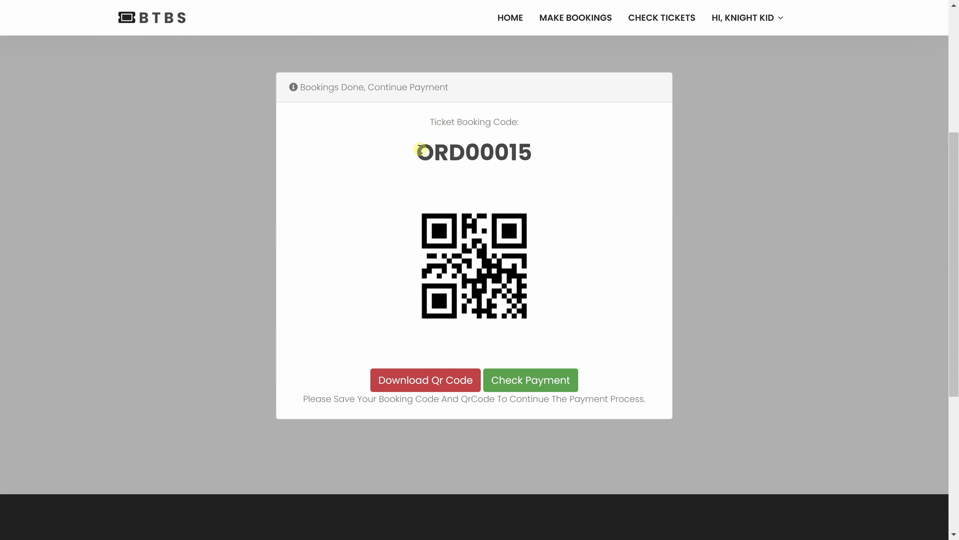
Copy code ORD00015 and view the $68 transfer instructions for Dominion Bank account 600-000-521
left_click_drag(424, 148, 547, 157)
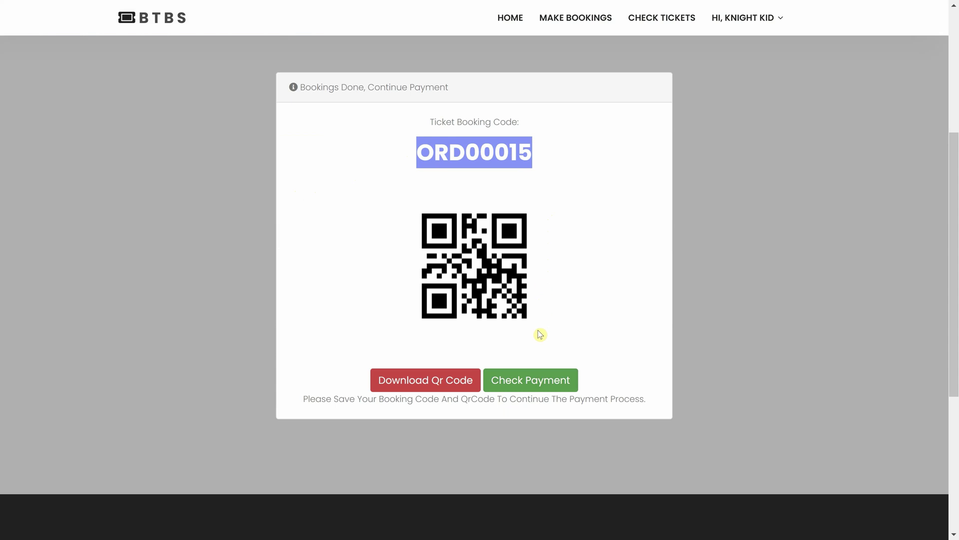
left_click(537, 379)
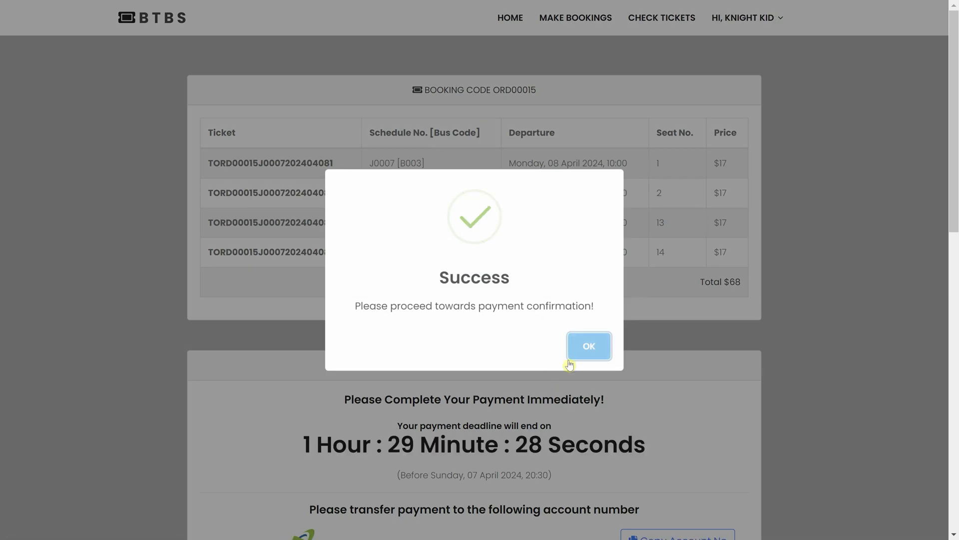
left_click(587, 351)
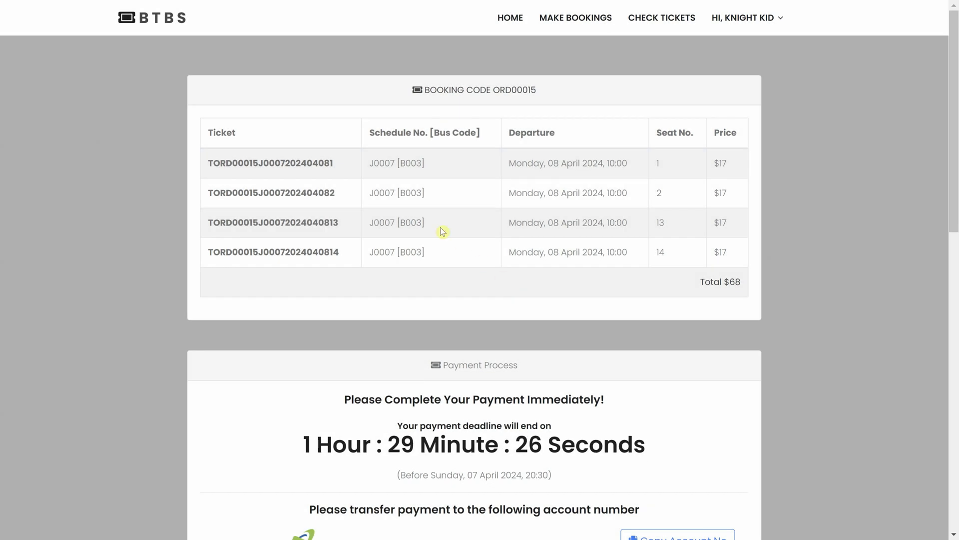
scroll(381, 179, "down", 5)
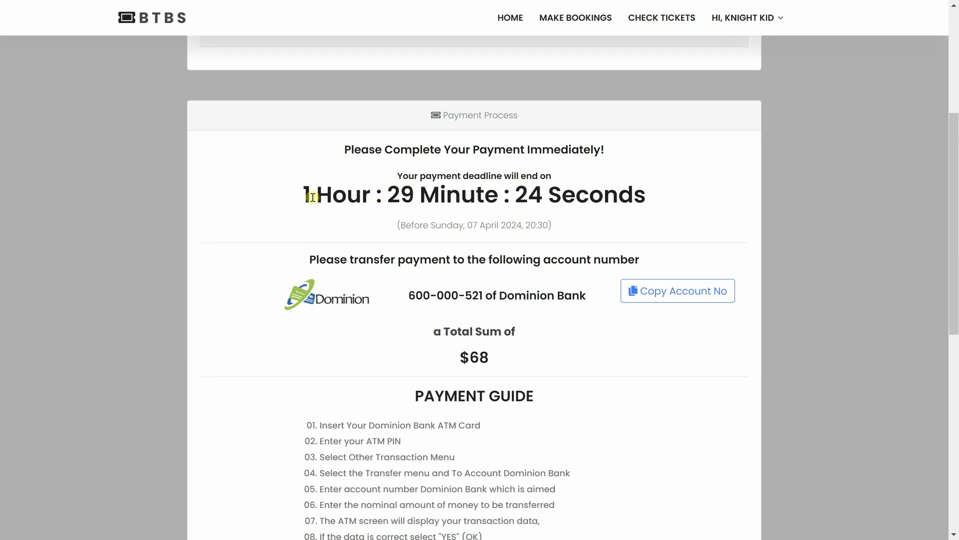
left_click_drag(311, 195, 561, 199)
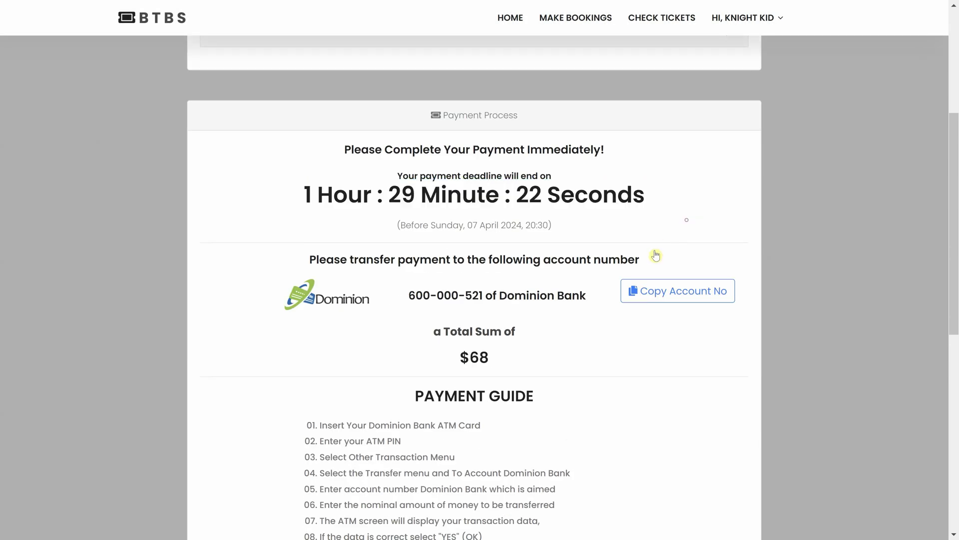
scroll(645, 265, "down", 3)
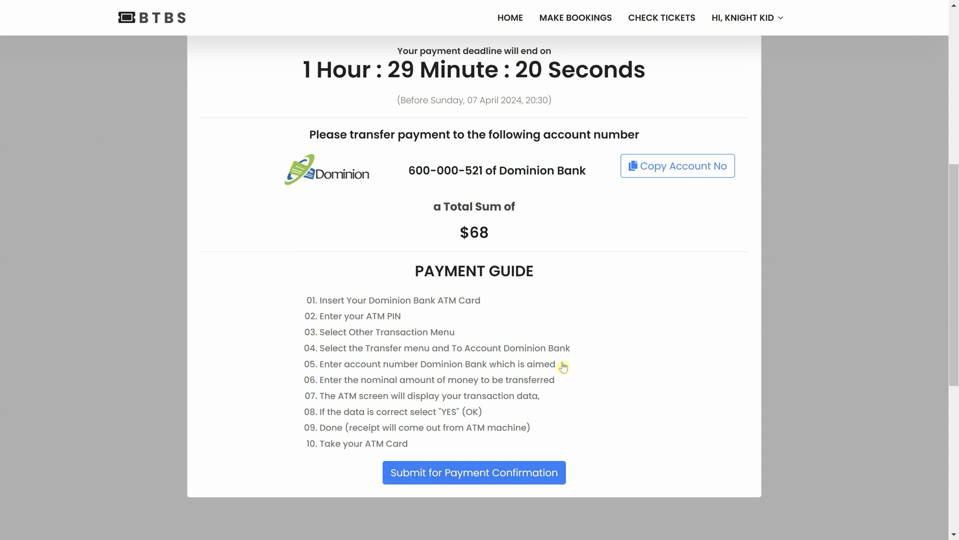
Open the ORD00015 payment confirmation form, look over its fields, and cancel the photo upload
left_click(482, 472)
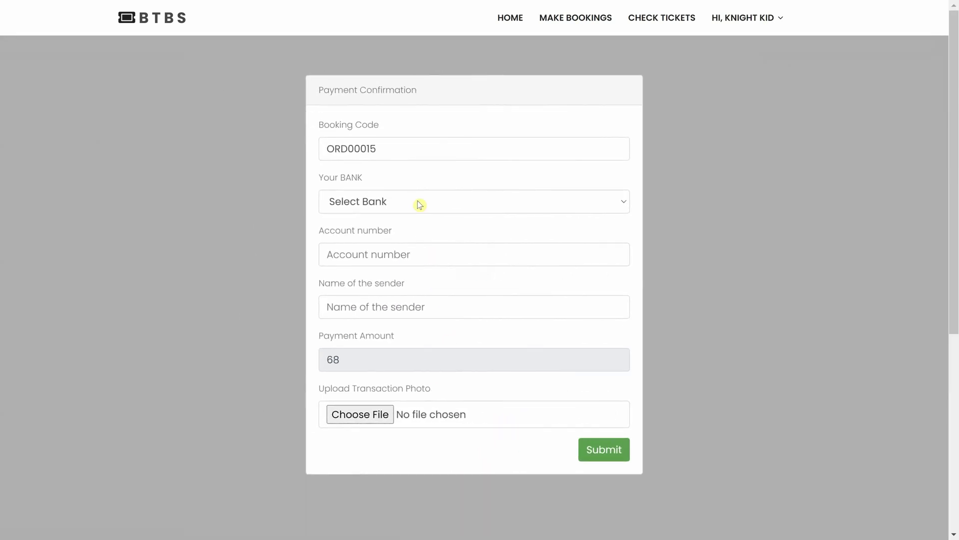
left_click(420, 204)
left_click(405, 255)
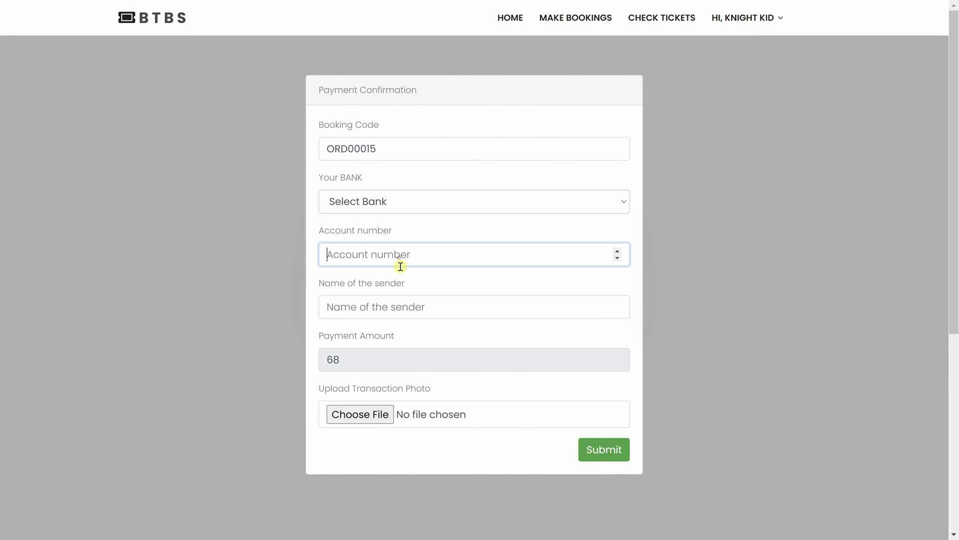
left_click(405, 310)
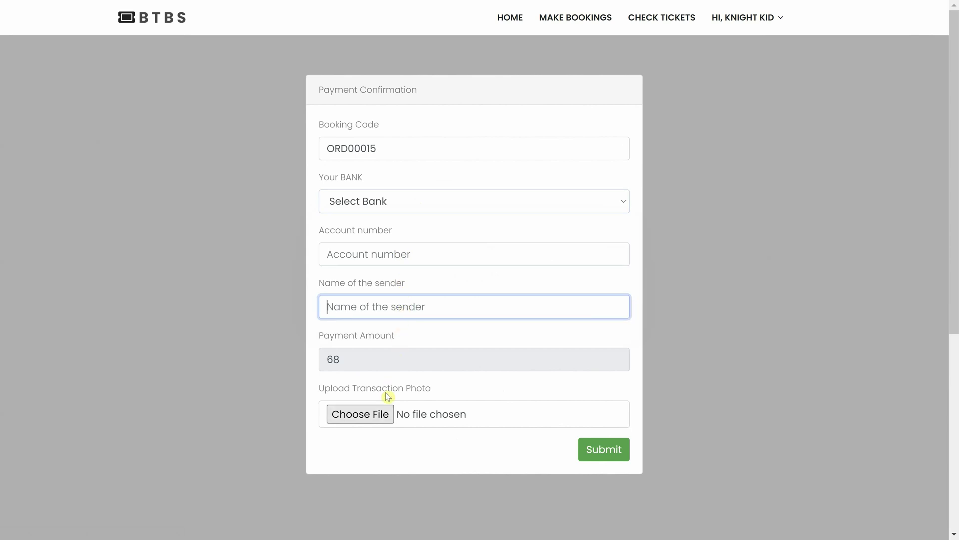
left_click(381, 414)
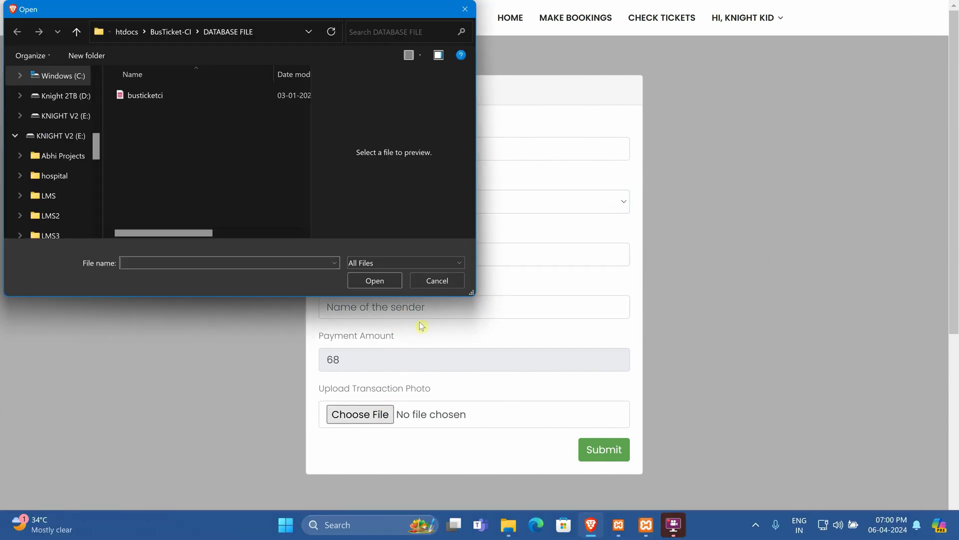
left_click(435, 283)
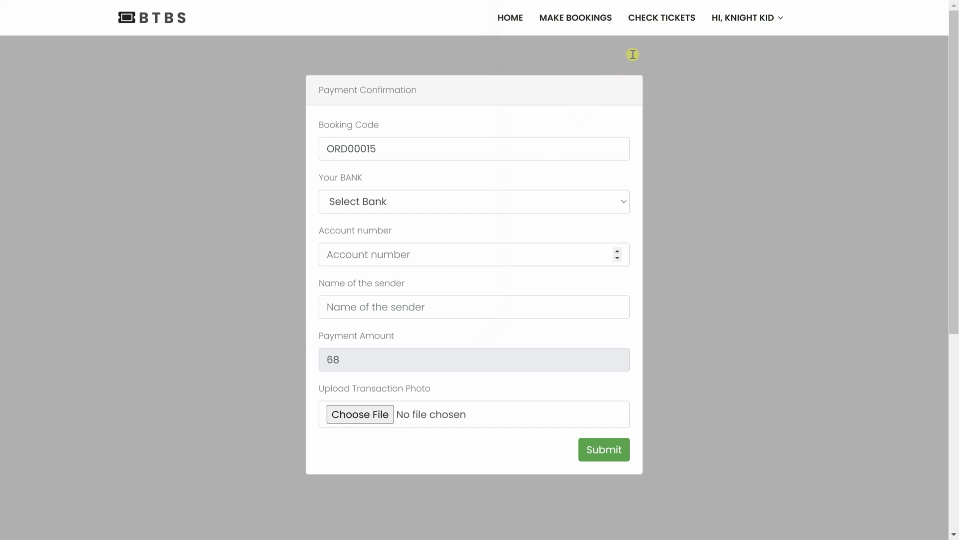
Enter booking code ORD00015 on the Check Tickets page and search
left_click(664, 21)
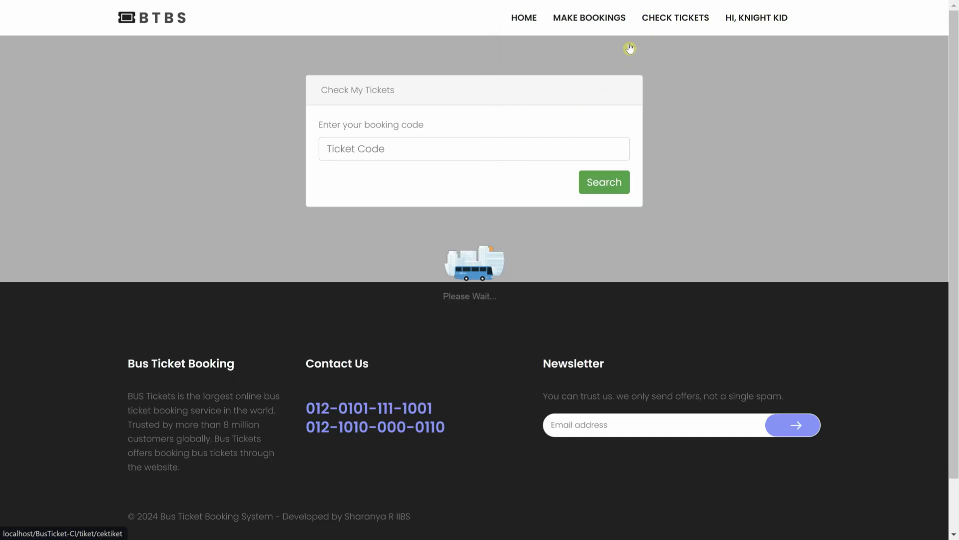
left_click(492, 144)
type("ORD00015")
key("Return")
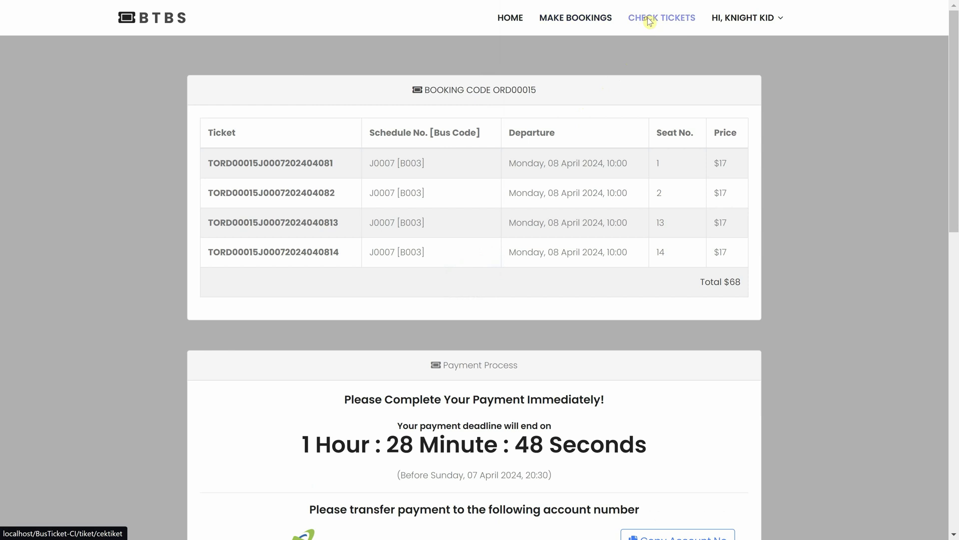
Search ORD00015 again via its saved suggestion to list the four bus J0007 tickets
left_click(624, 33)
left_click(449, 143)
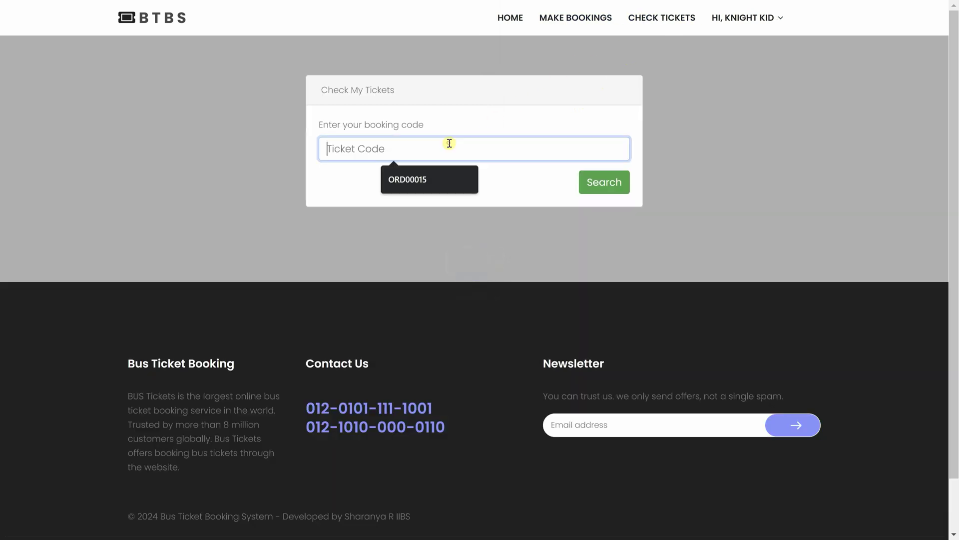
key("Down")
key("Return")
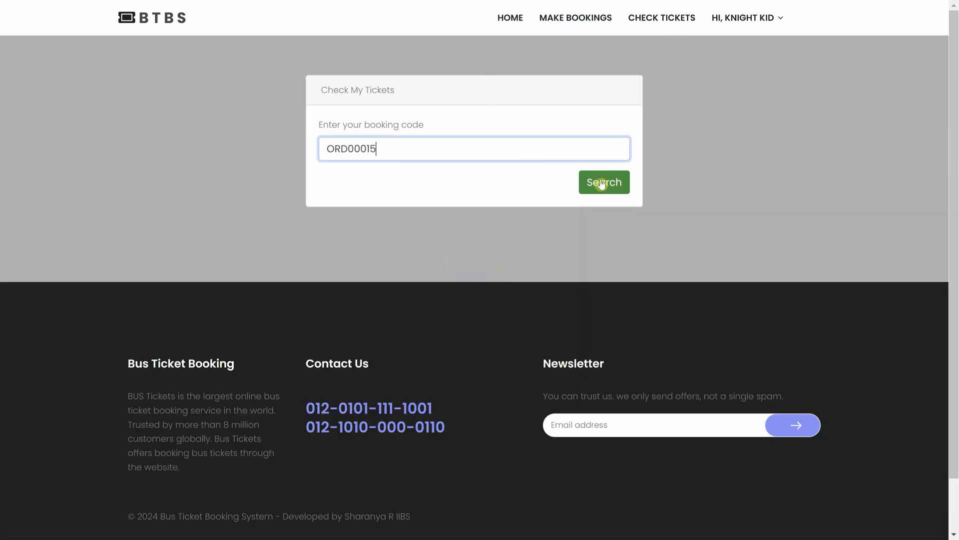
left_click(604, 182)
Review the four $17 tickets, $68 total and pending payment status
left_click_drag(205, 131, 514, 285)
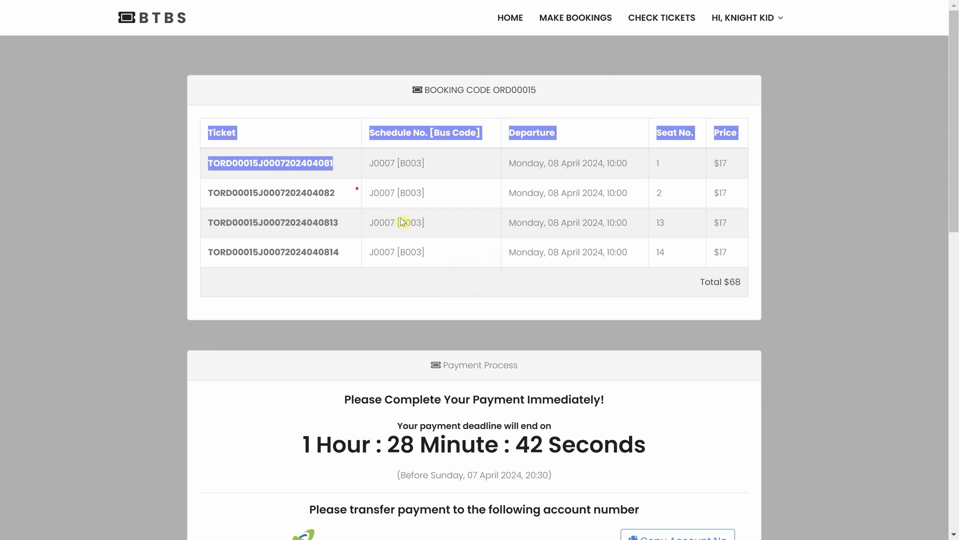
scroll(552, 283, "down", 5)
scroll(552, 283, "up", 5)
scroll(567, 274, "up", 4)
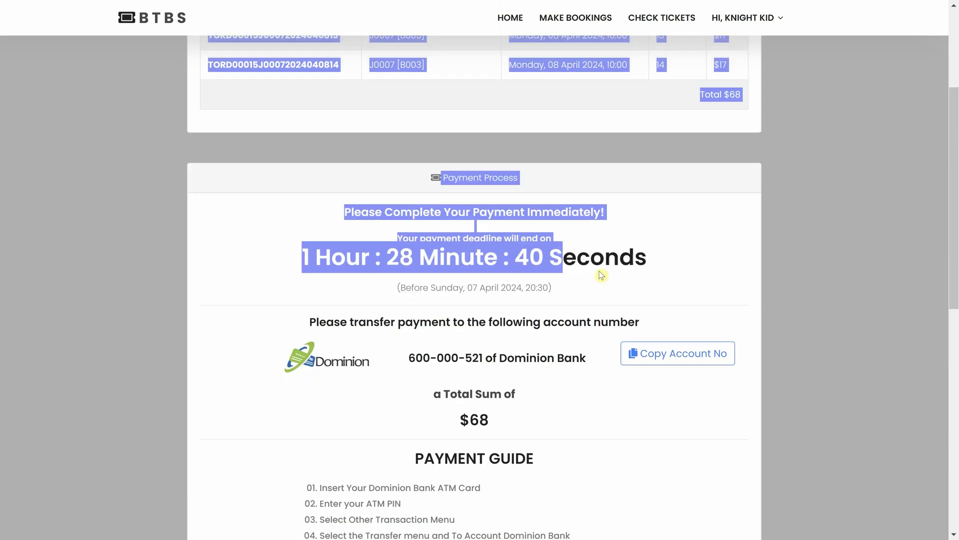
left_click(803, 299)
scroll(448, 275, "up", 3)
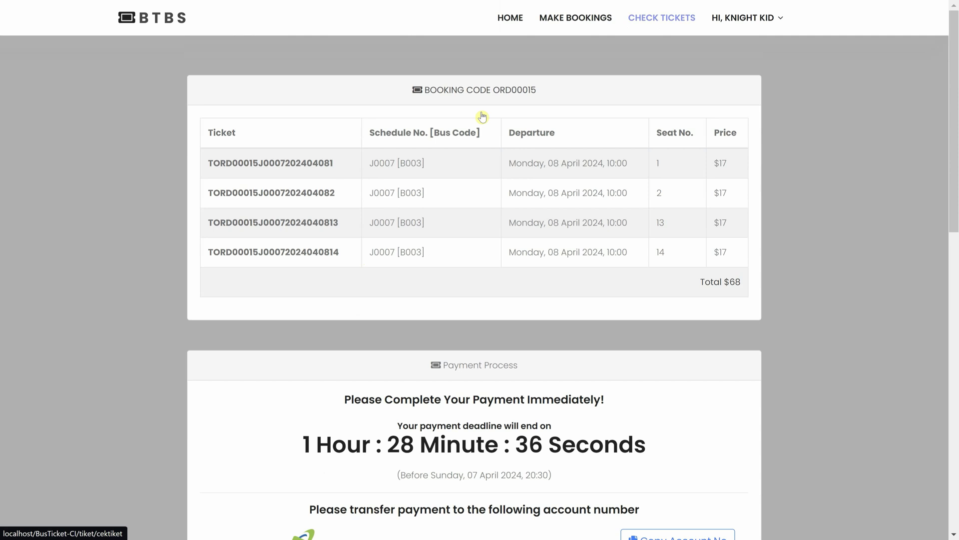
Return to the ticket search page and browse the Terminal Info city list
left_click(577, 16)
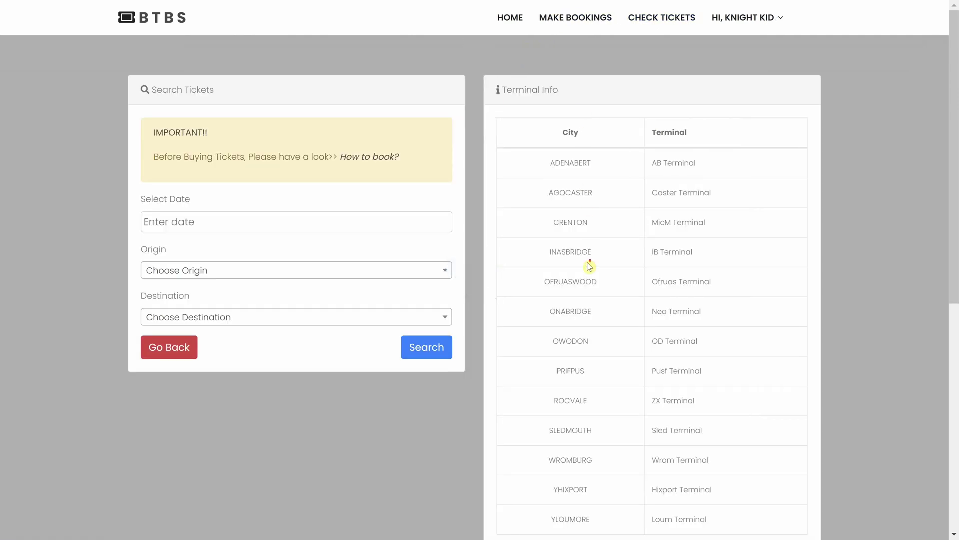
scroll(590, 263, "down", 5)
scroll(592, 265, "down", 2)
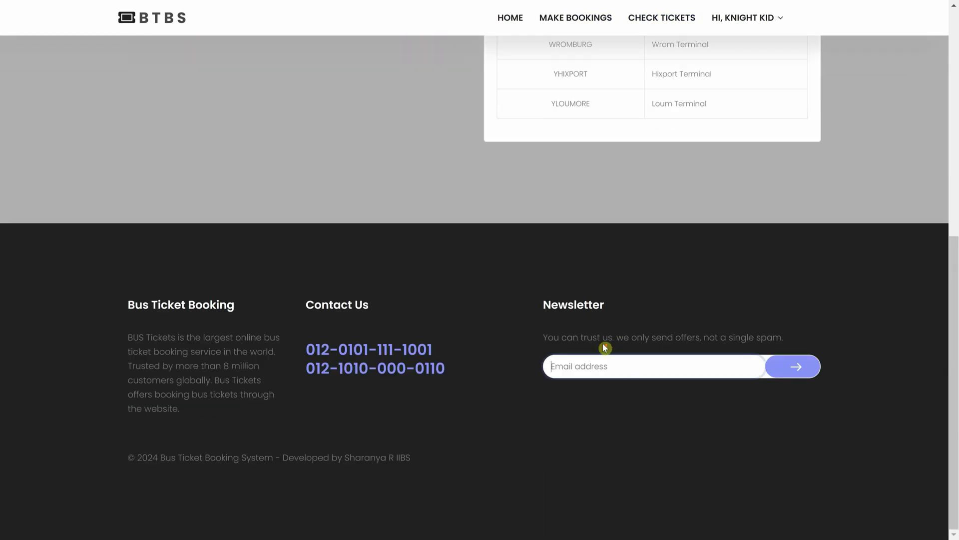
scroll(610, 330, "up", 8)
Bring up the account options from the top navigation bar
left_click(743, 17)
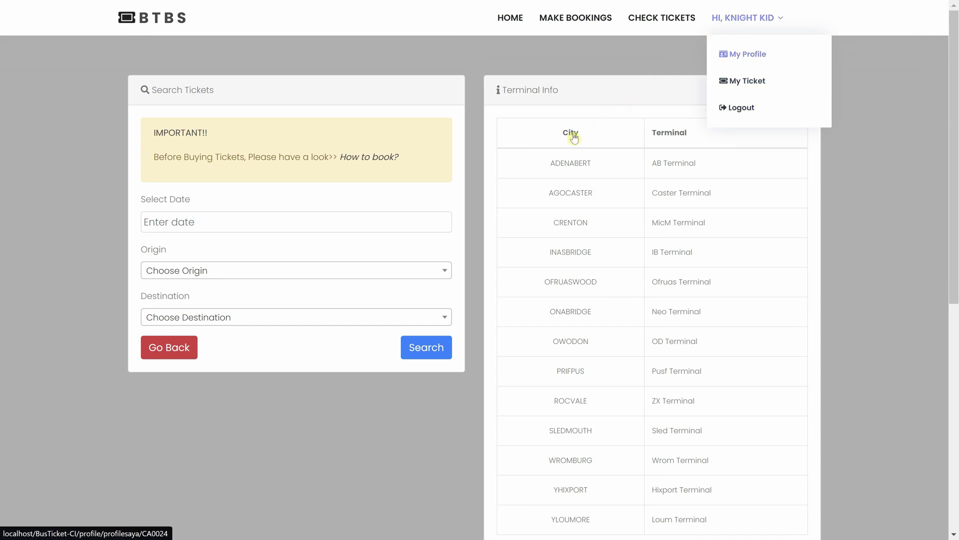
left_click_drag(552, 133, 687, 371)
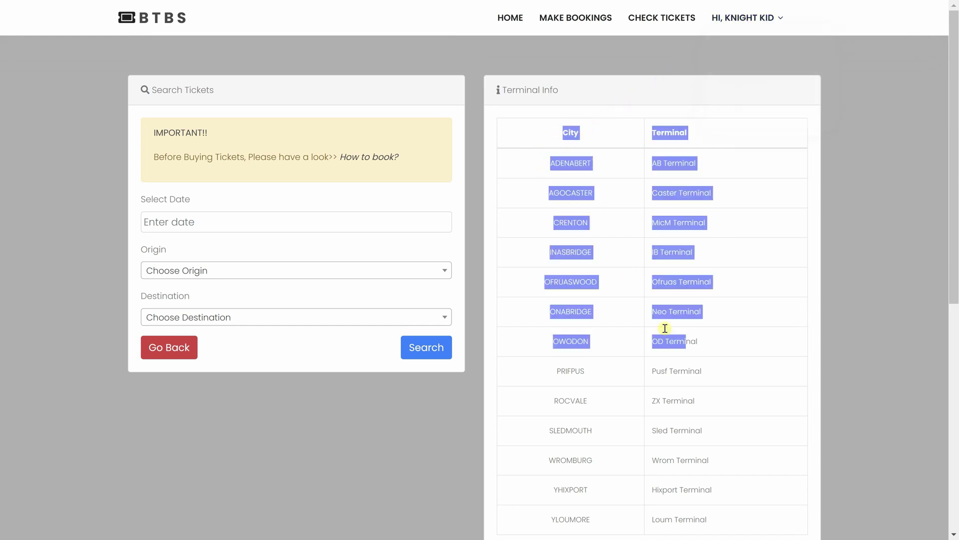
scroll(699, 324, "down", 5)
scroll(711, 294, "up", 5)
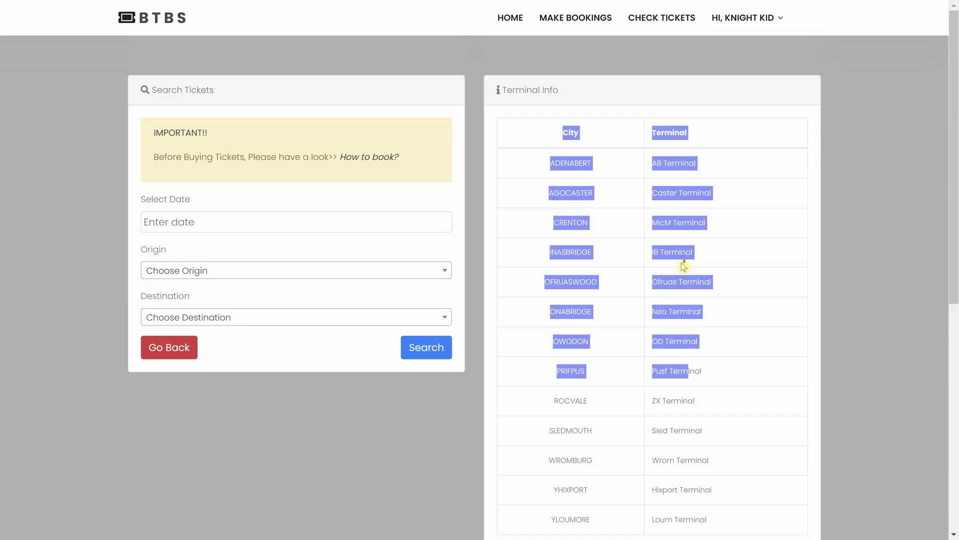